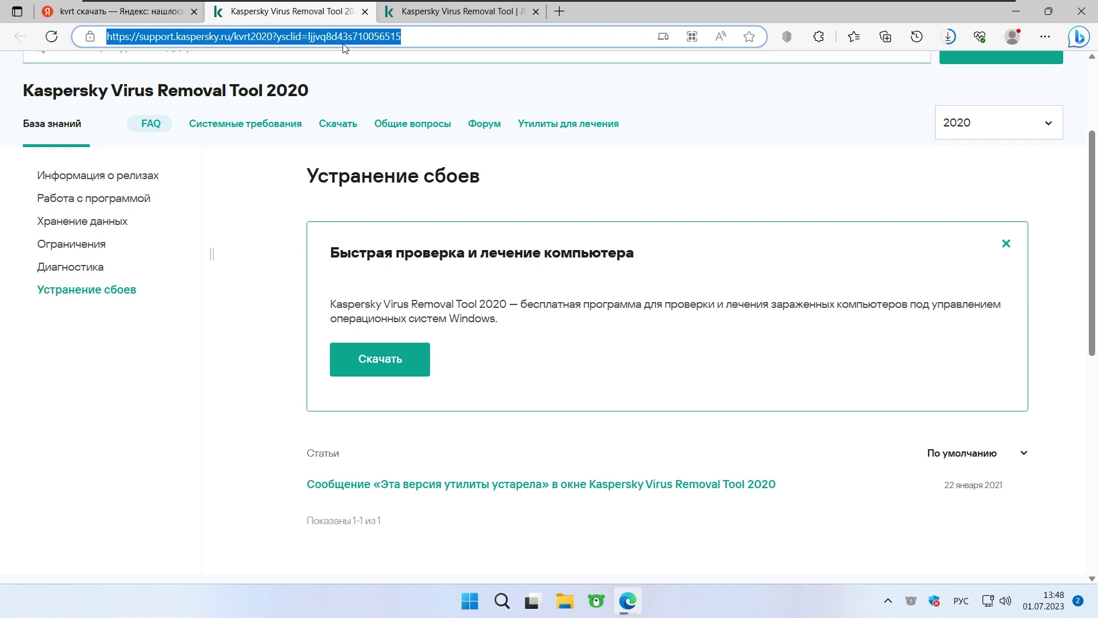
Step: Search the web for "hitmanpro скачать", replacing the Kaspersky support page address
key("BackSpace")
key("alt+shift")
type("hitmanpro")
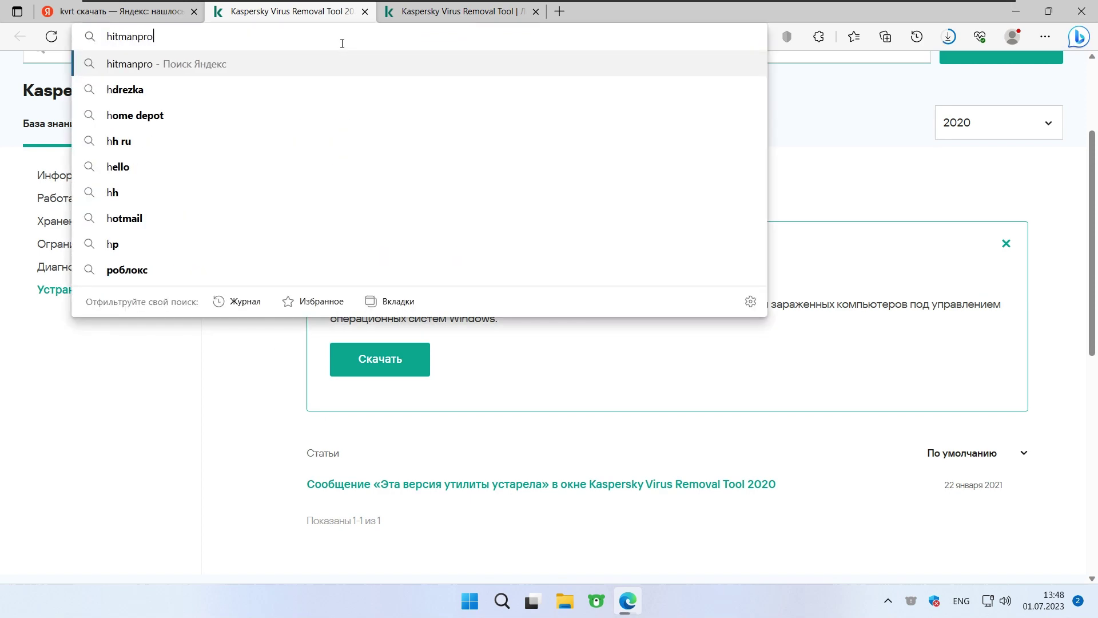
key("alt+shift")
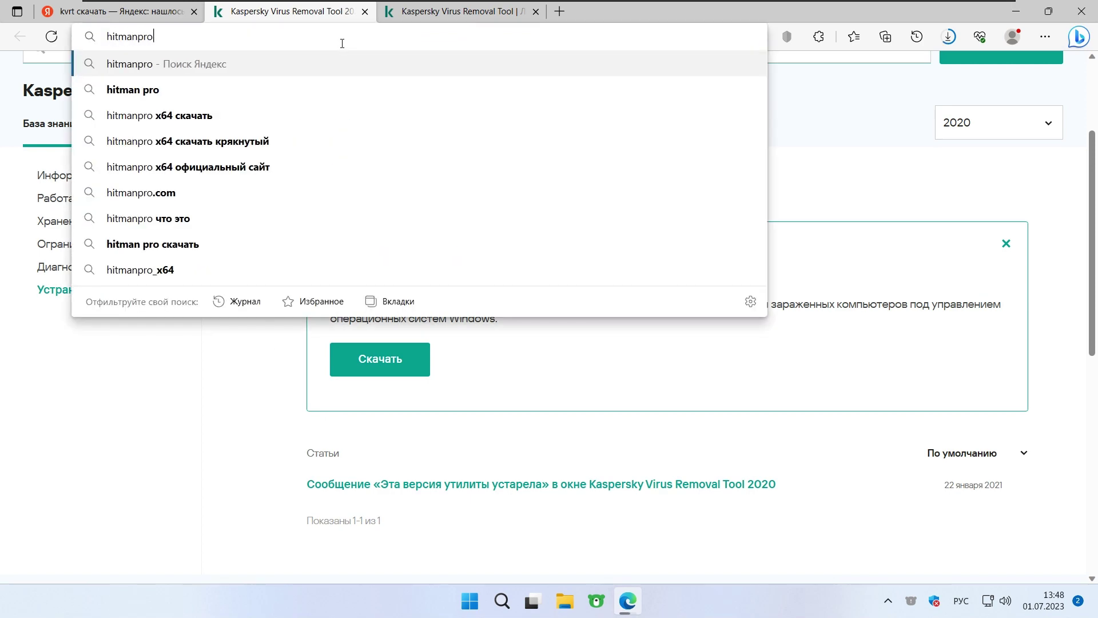
type("скачать")
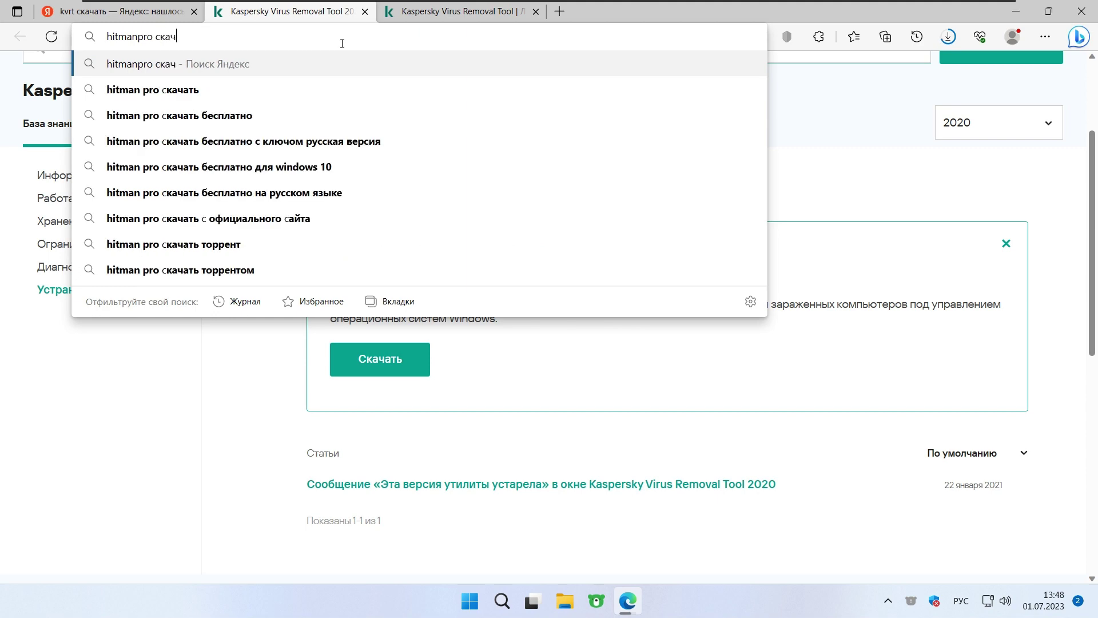
key("Return")
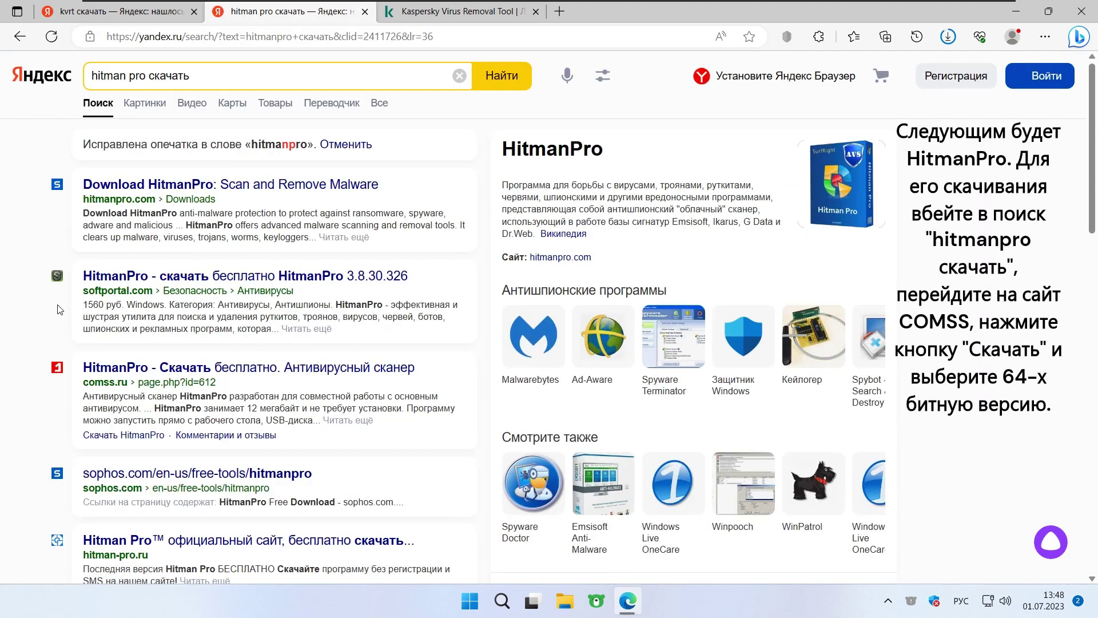
Step: Download the 64-bit version of HitmanPro from its comss.ru page
left_click(140, 369)
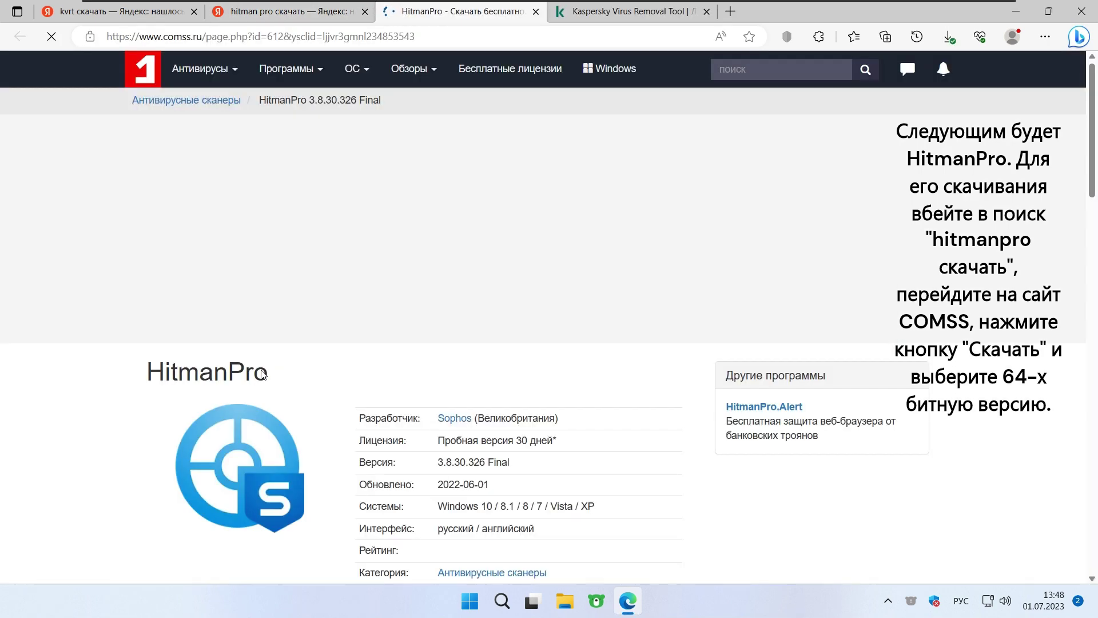
left_click(246, 574)
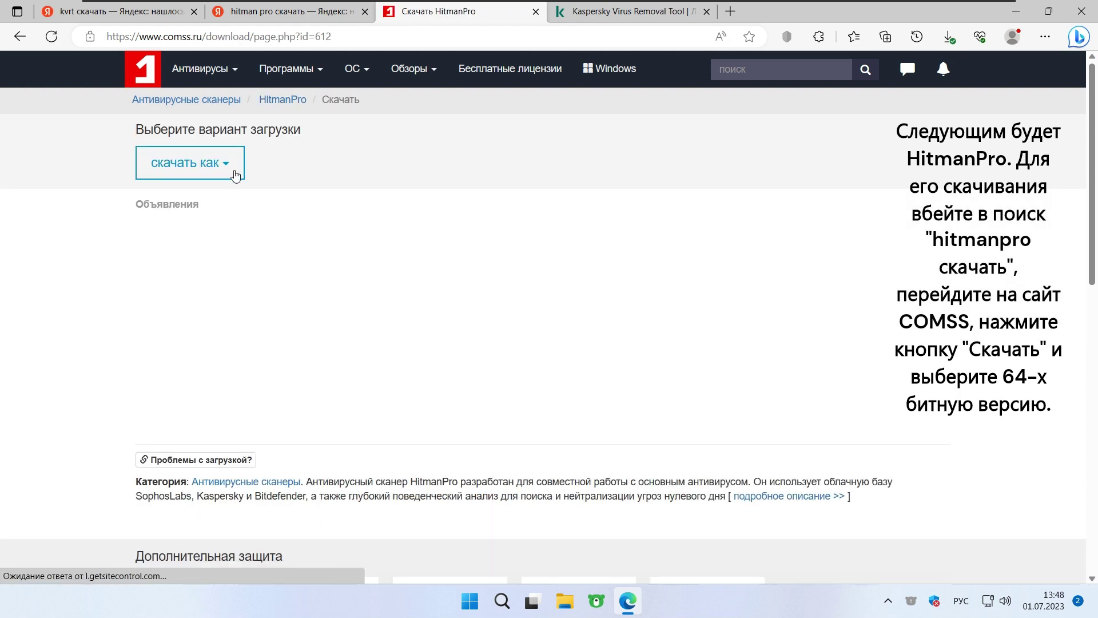
left_click(234, 171)
left_click(262, 213)
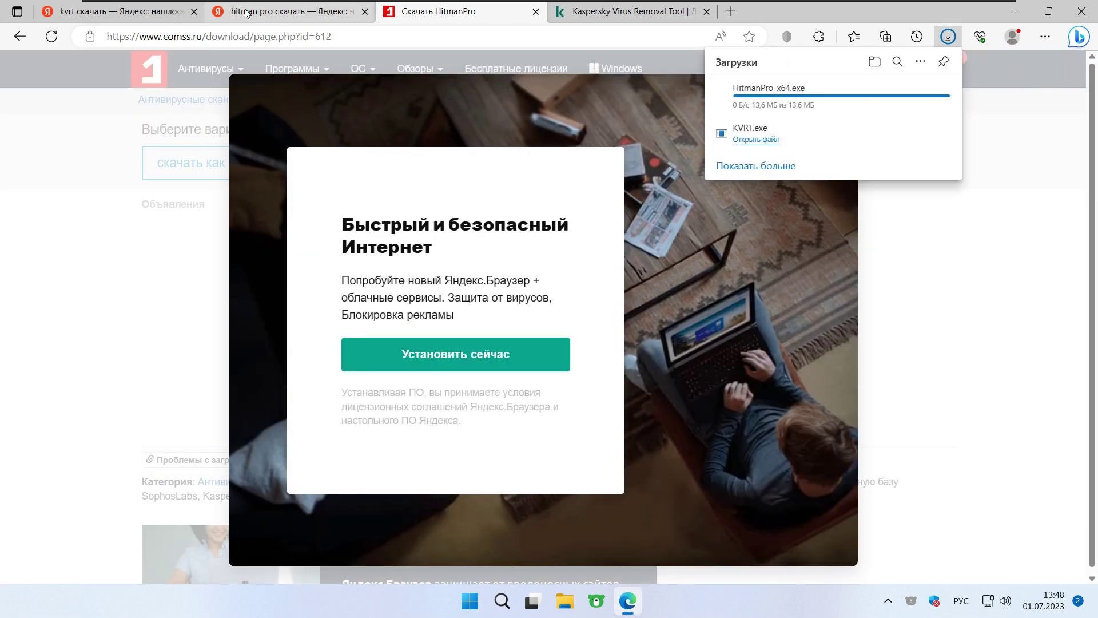
Step: Return to the HitmanPro search results and search for "adwcleaner скачать" instead
left_click(246, 12)
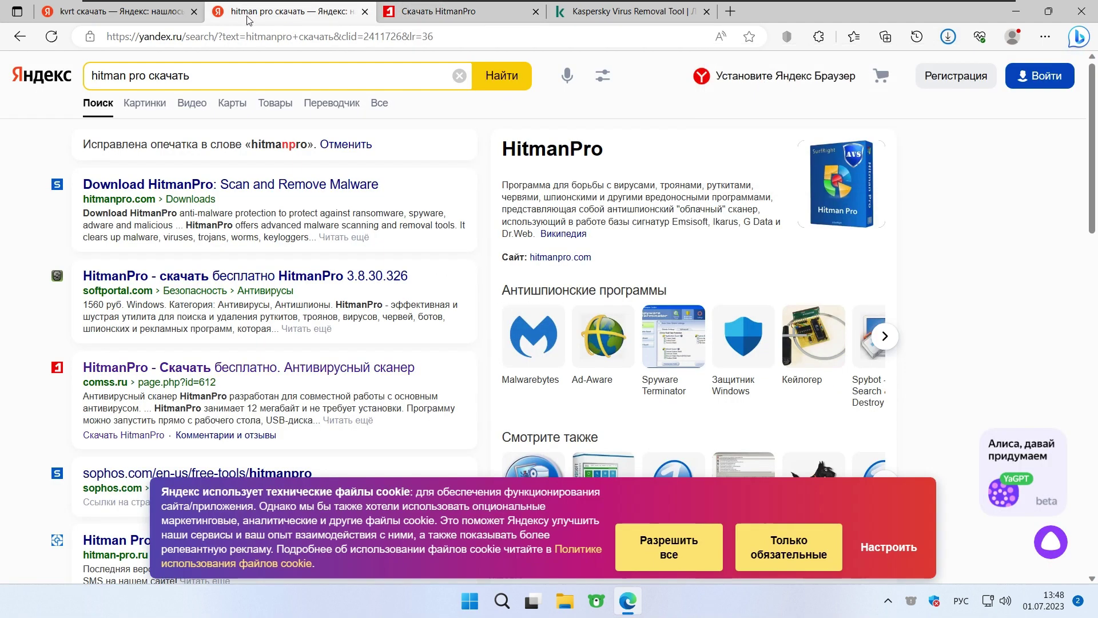
left_click(259, 36)
type("ф")
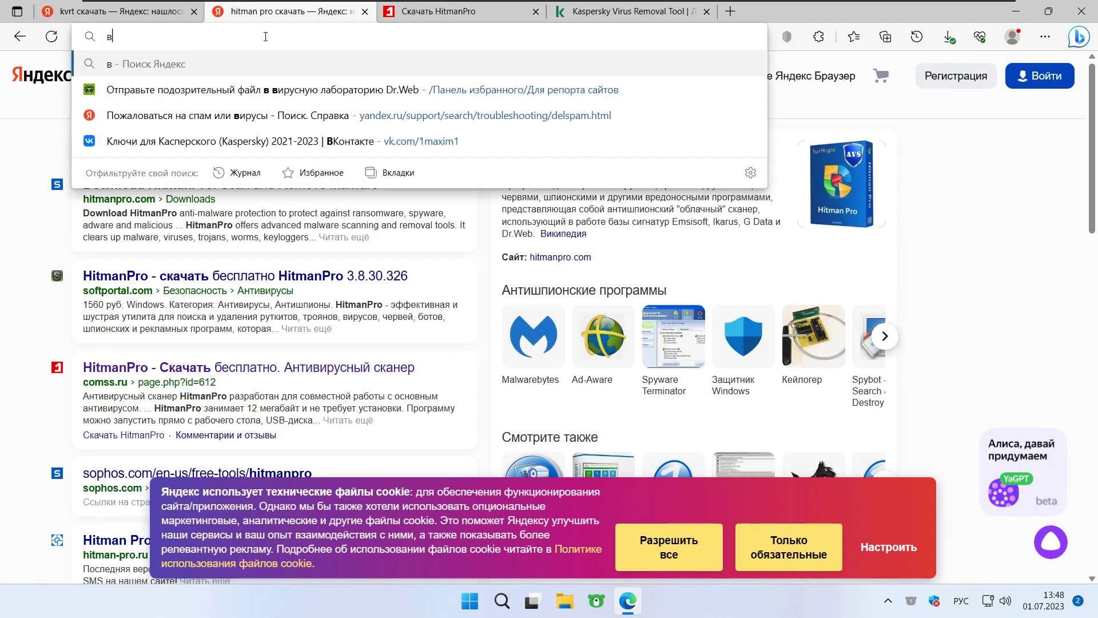
key("Escape")
key("alt+shift")
type("adwcleaner")
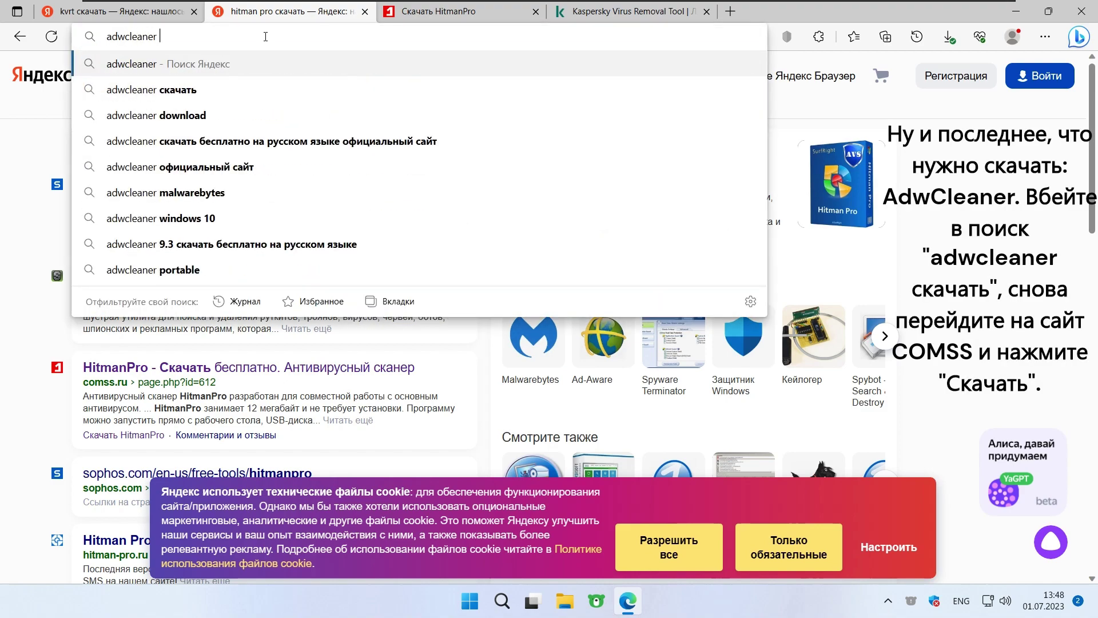
key("alt+shift")
type("скачать")
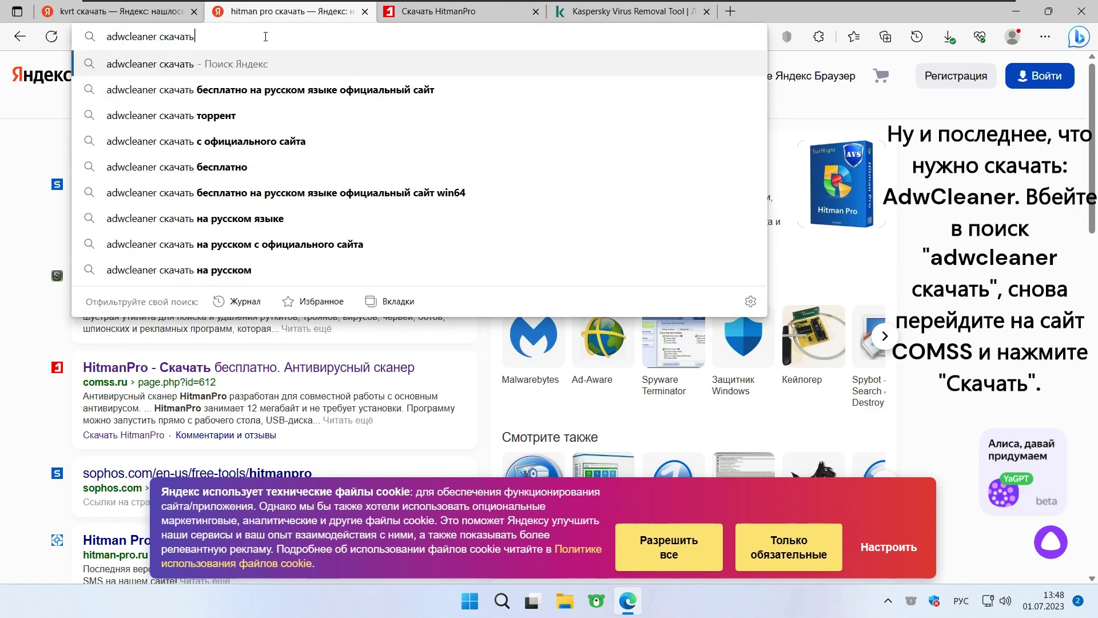
key("Return")
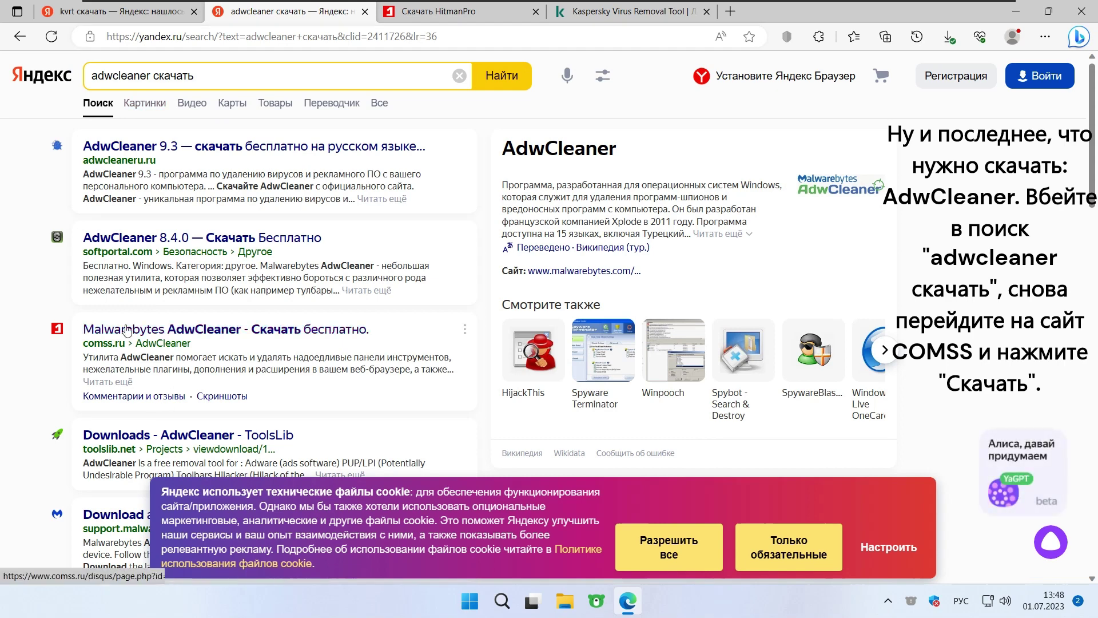
Step: Open the comss.ru page for Malwarebytes AdwCleaner and close the search-results and HitmanPro download pages
left_click(151, 330)
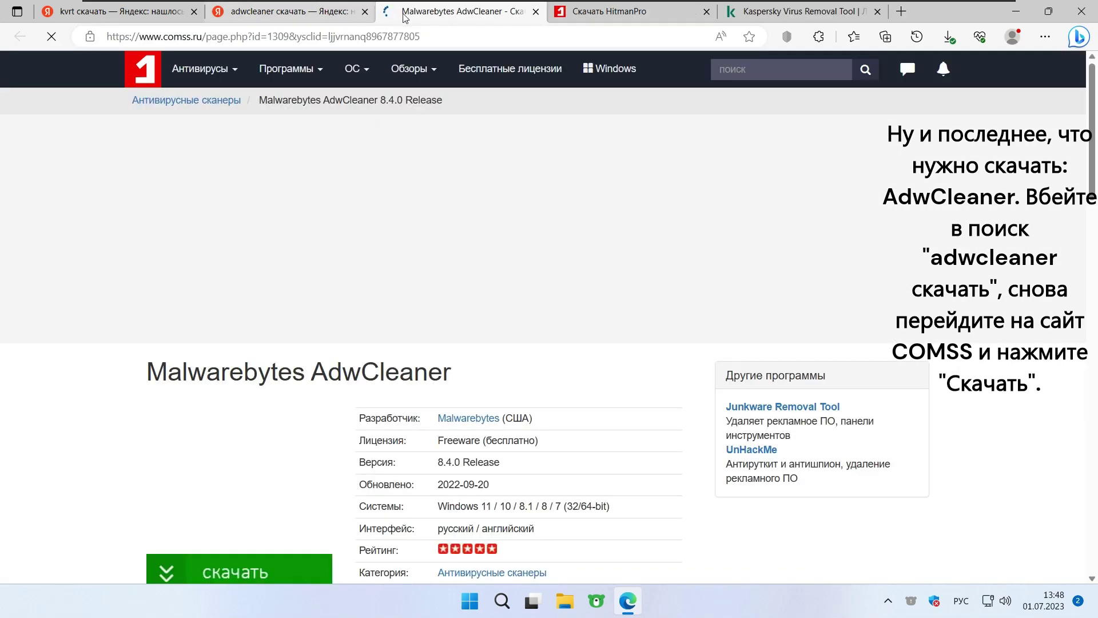
left_click(364, 11)
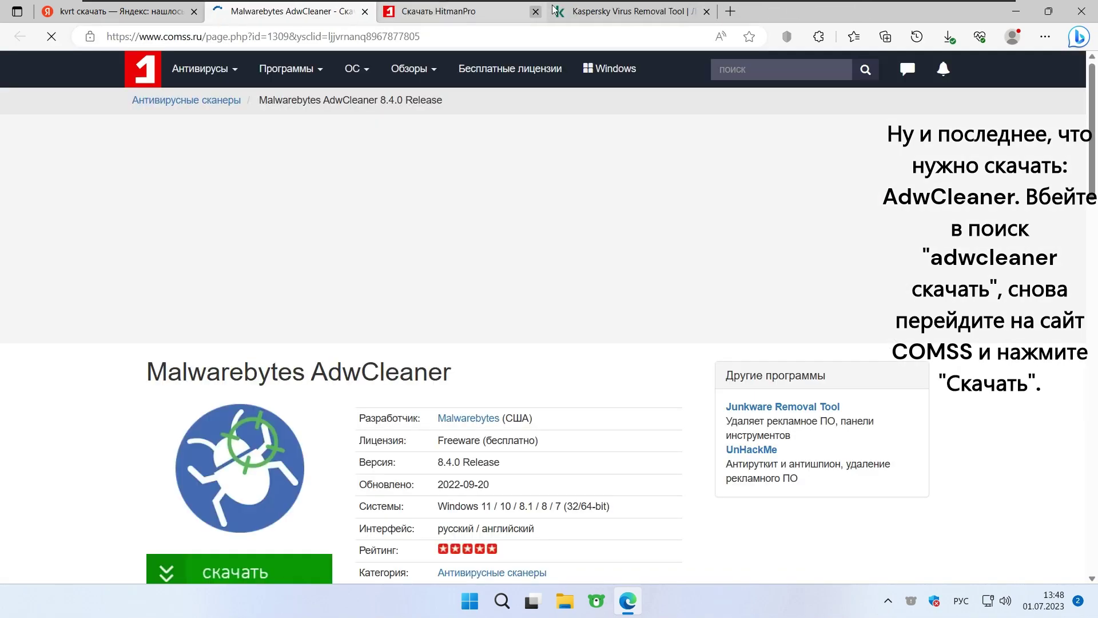
left_click(534, 13)
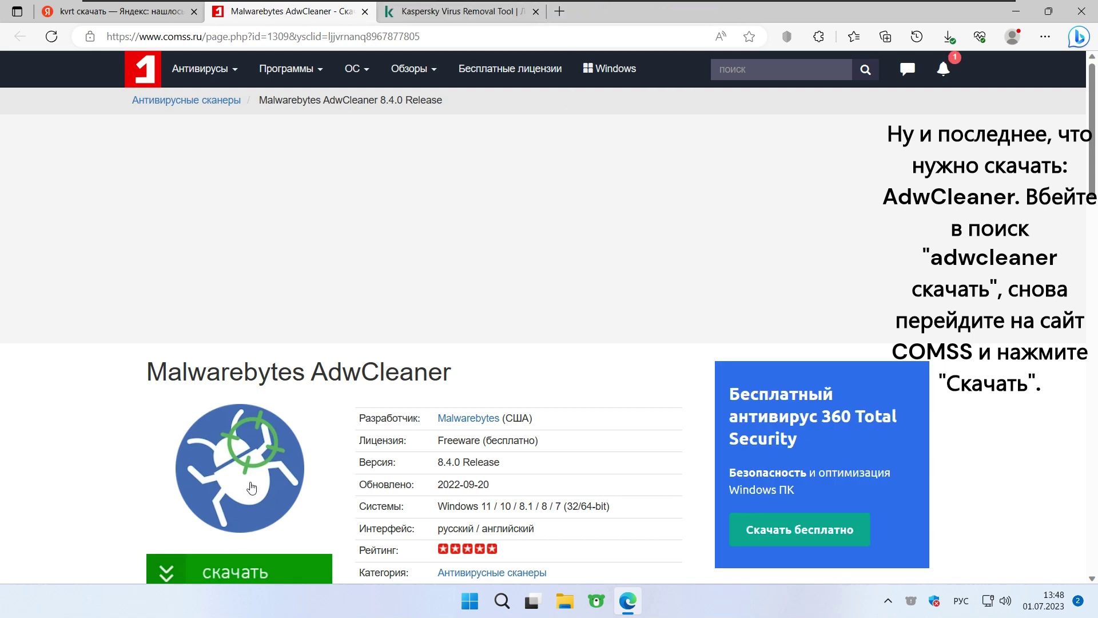
Step: Download adwcleaner_8.4.0.exe from the AdwCleaner page on comss.ru
left_click(231, 581)
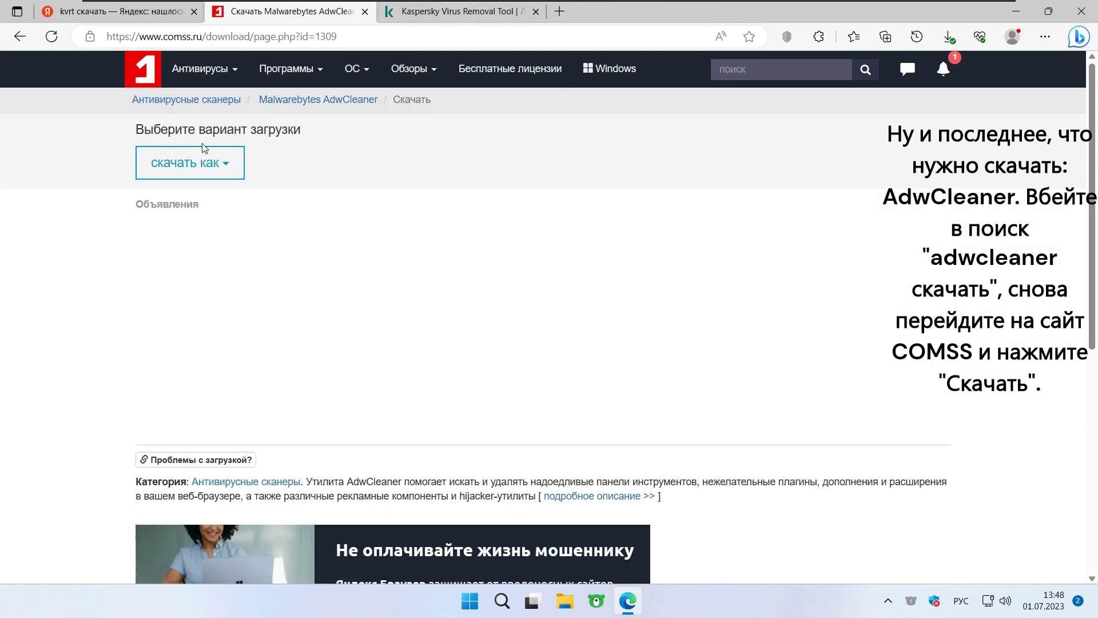
left_click(225, 175)
left_click(238, 191)
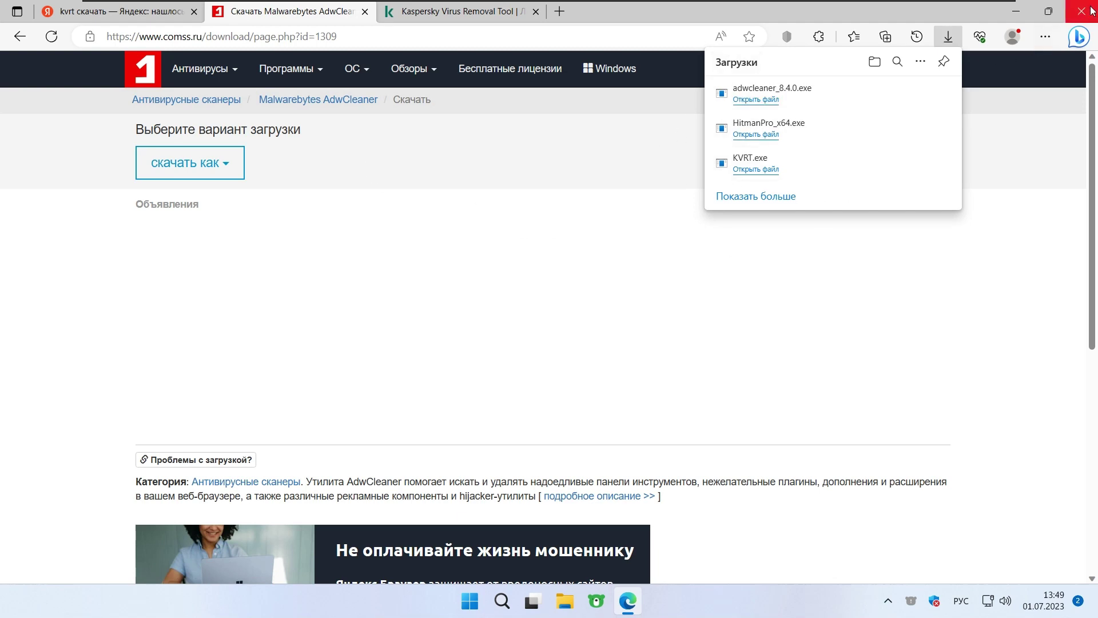
Step: Switch to the Downloads folder in File Explorer and run KVRT.exe as administrator, allowing it to make changes
left_click(1016, 11)
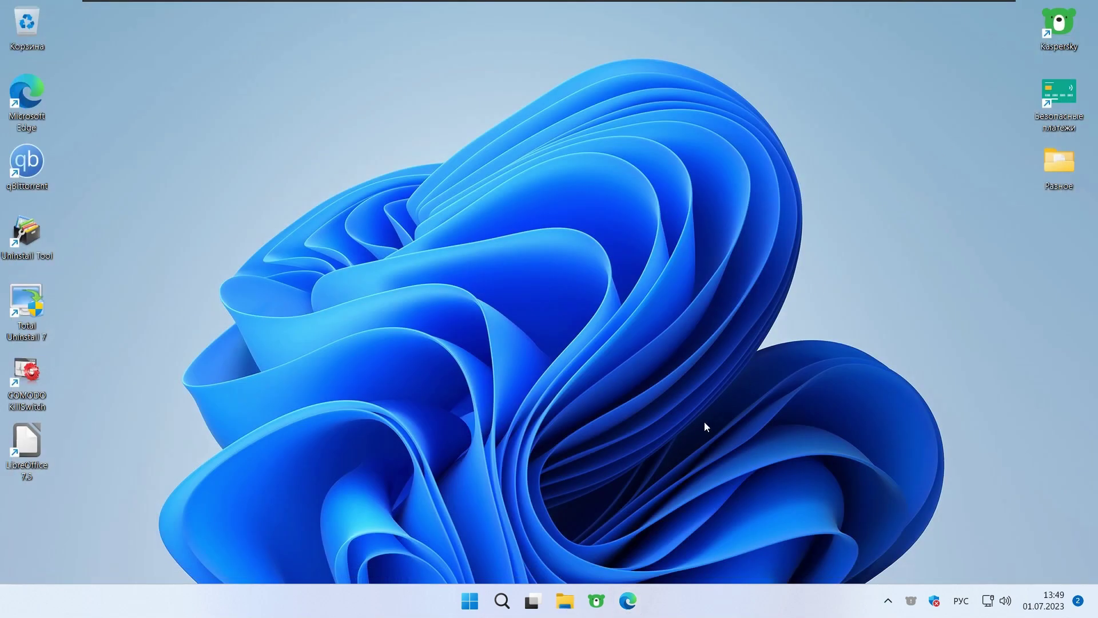
key("super+e")
left_click(239, 266)
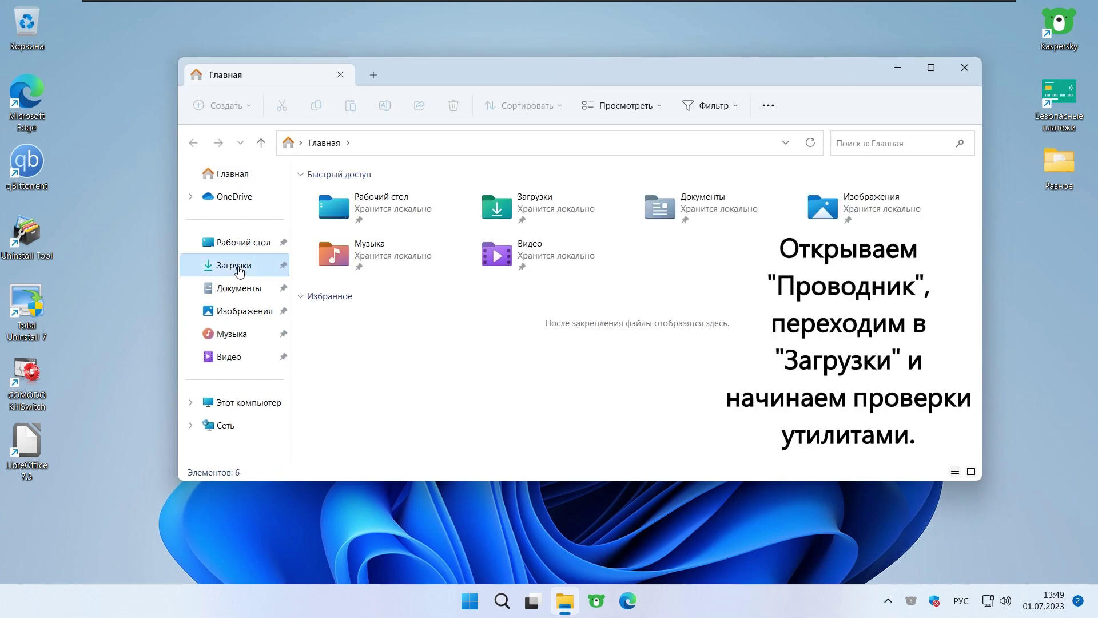
right_click(424, 261)
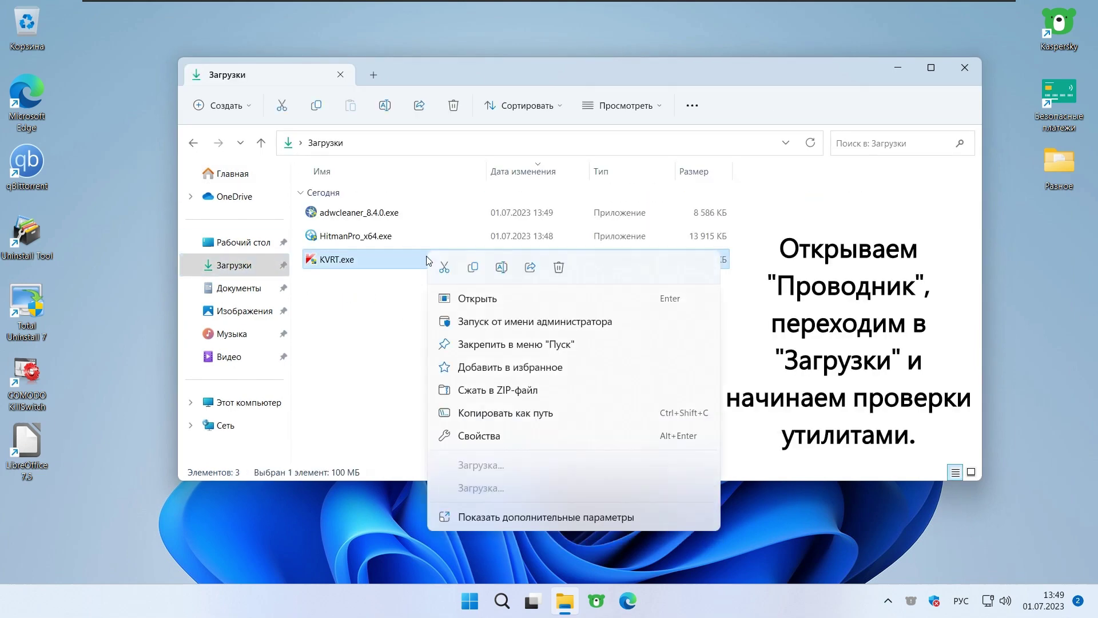
left_click(527, 321)
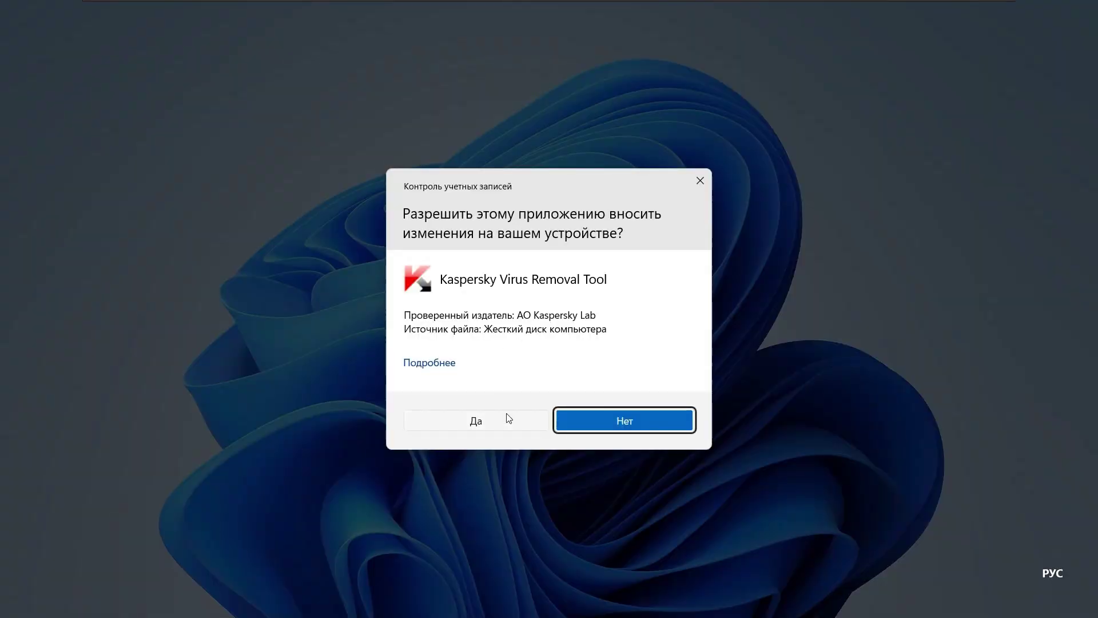
left_click(508, 419)
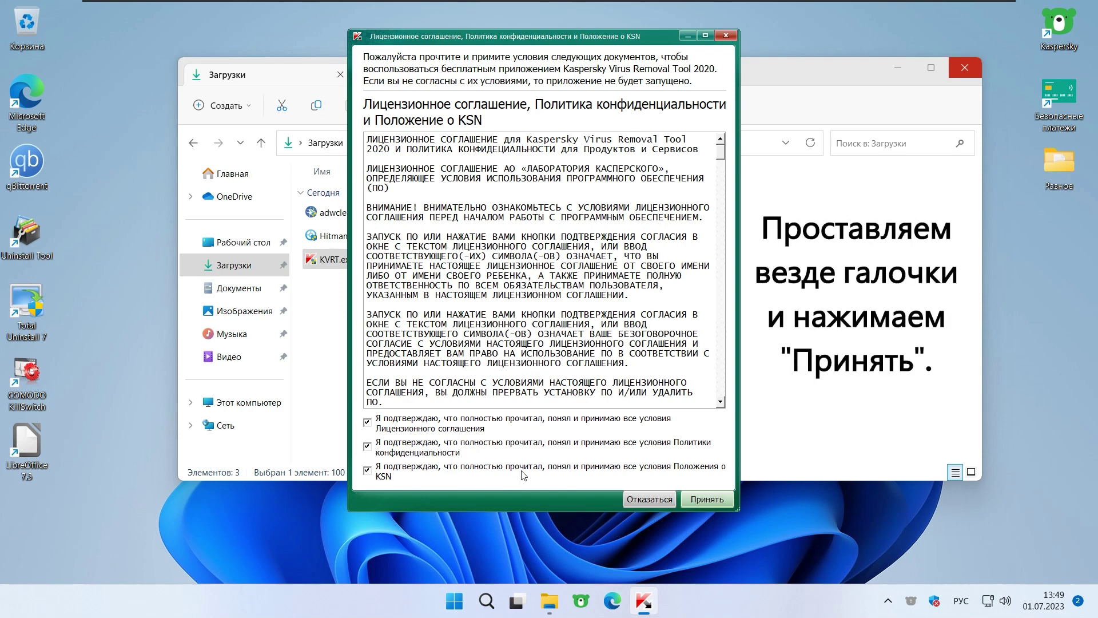
Step: Accept the license agreement, privacy policy and KSN statement, and start the Kaspersky Virus Removal Tool scan
left_click(707, 499)
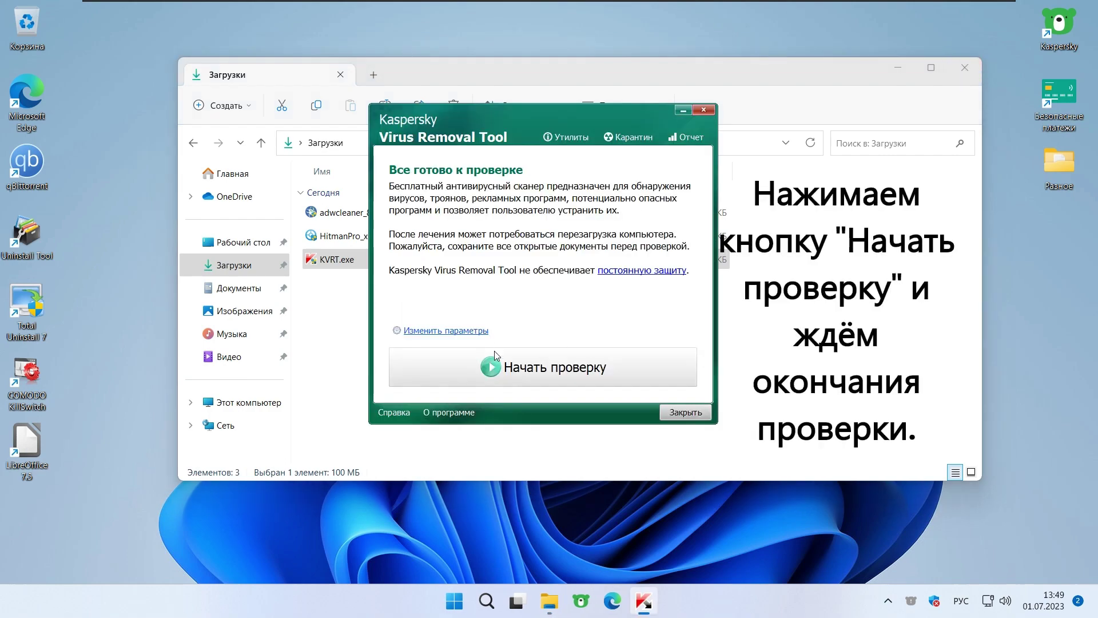
left_click(525, 364)
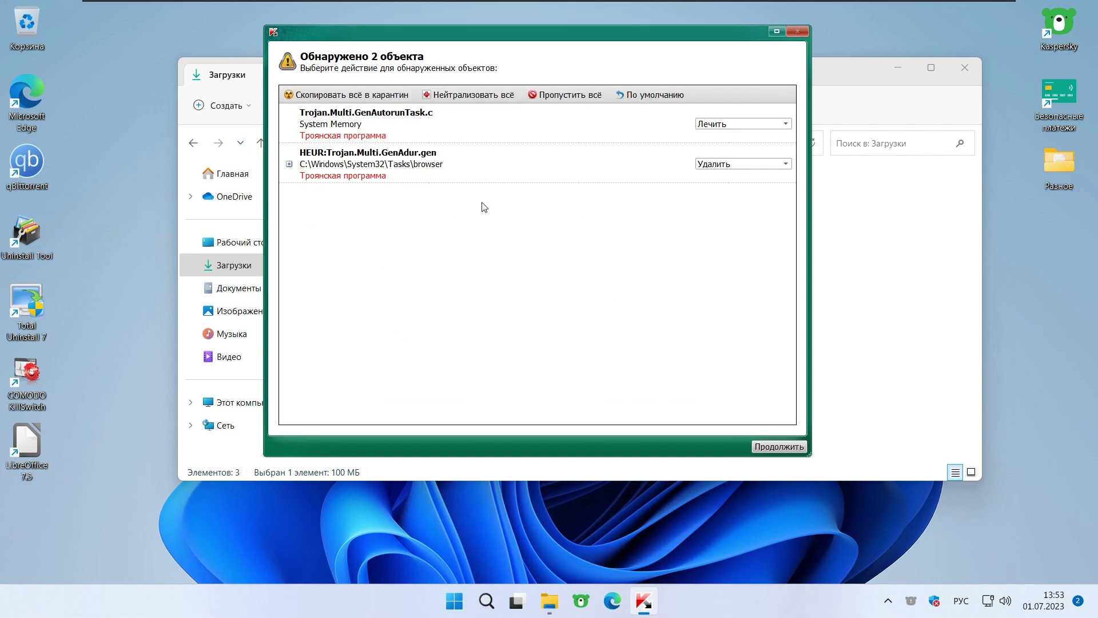
Step: Apply Лечить to the System Memory trojan and Удалить to C:\Windows\System32\Tasks\browser, choosing treatment without a restart
left_click(709, 124)
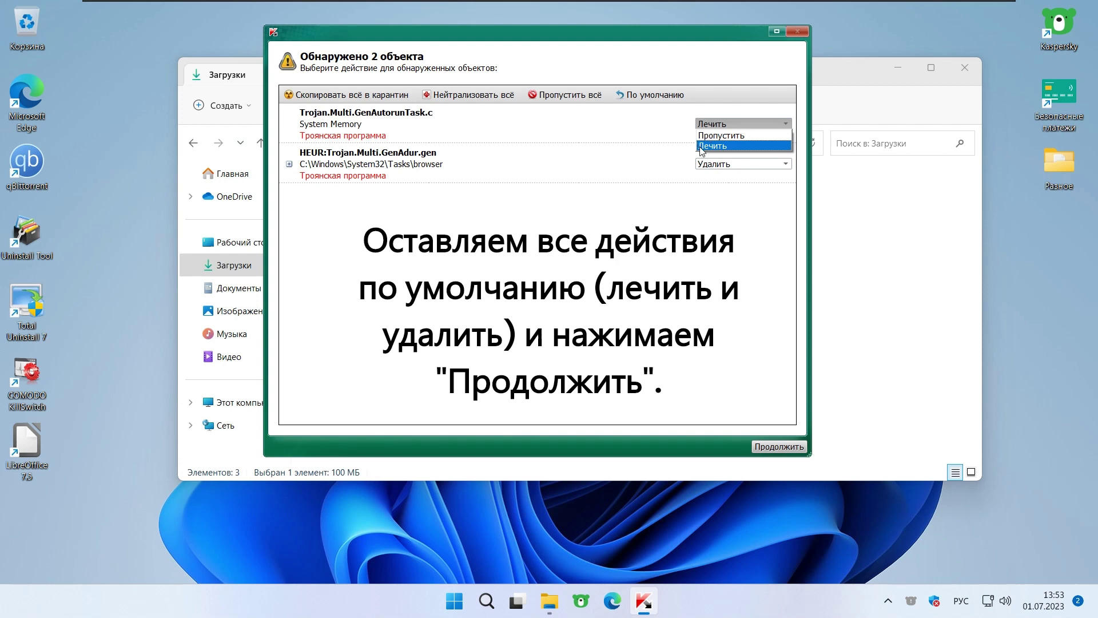
left_click(721, 146)
left_click(711, 165)
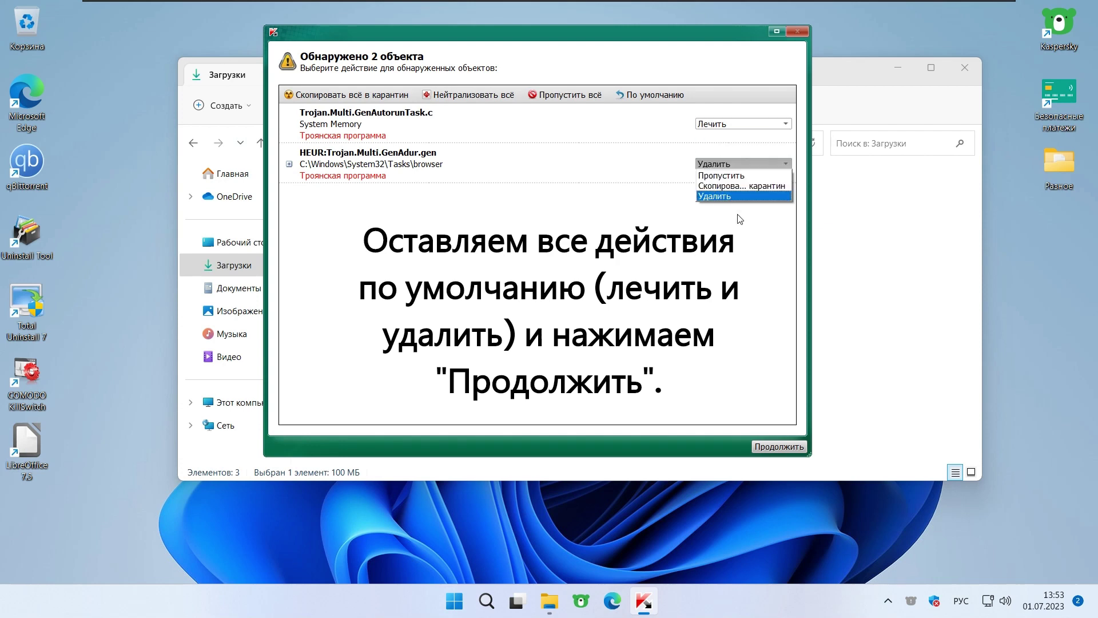
left_click(719, 197)
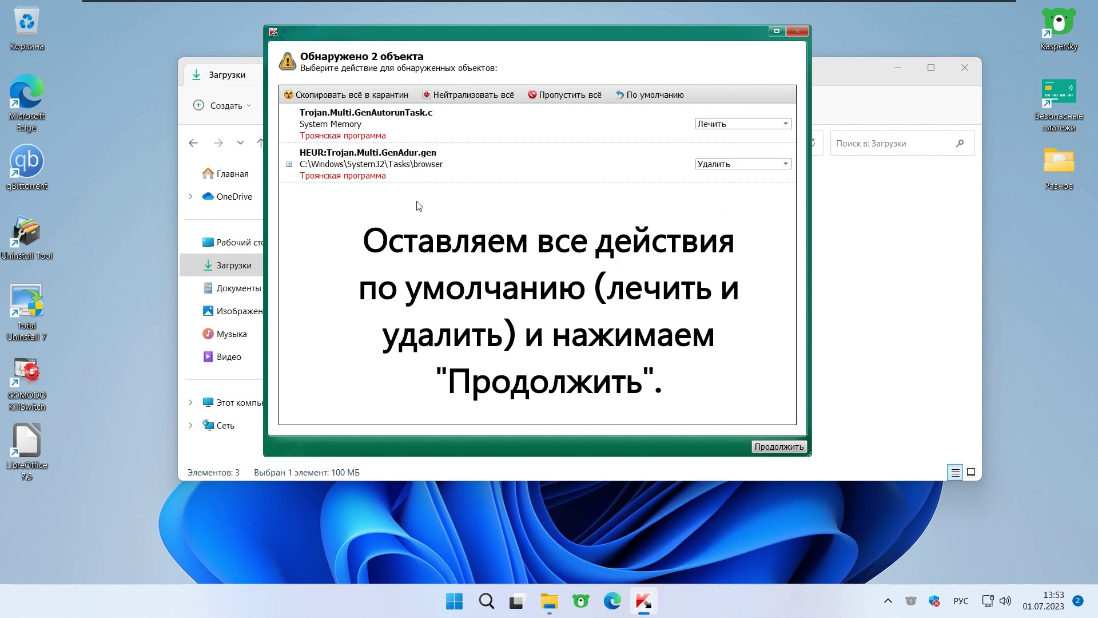
left_click(290, 164)
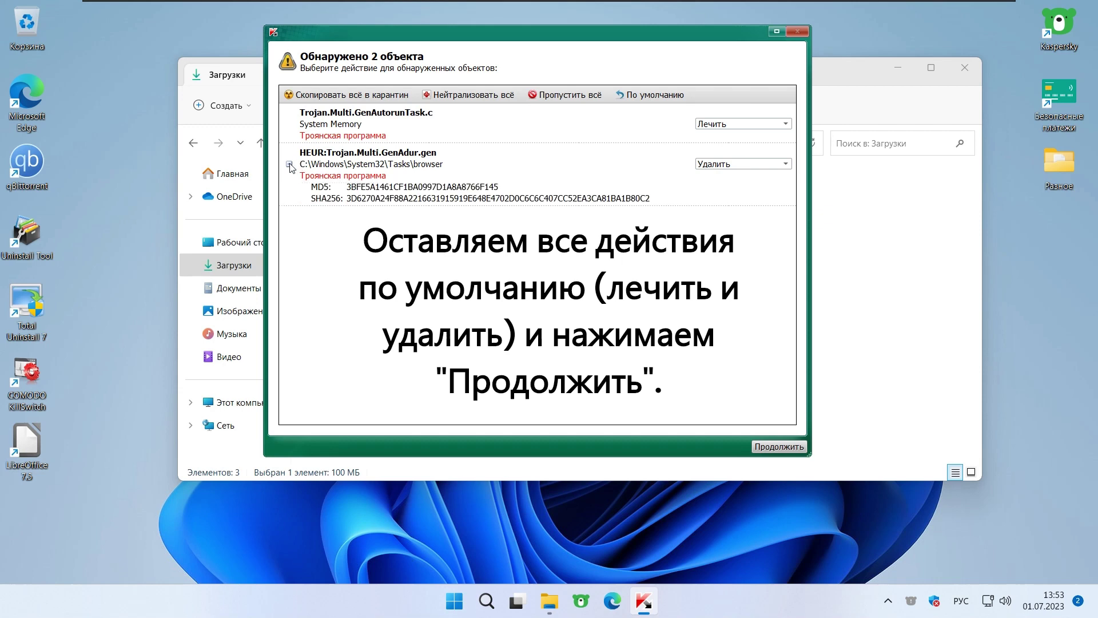
left_click(290, 164)
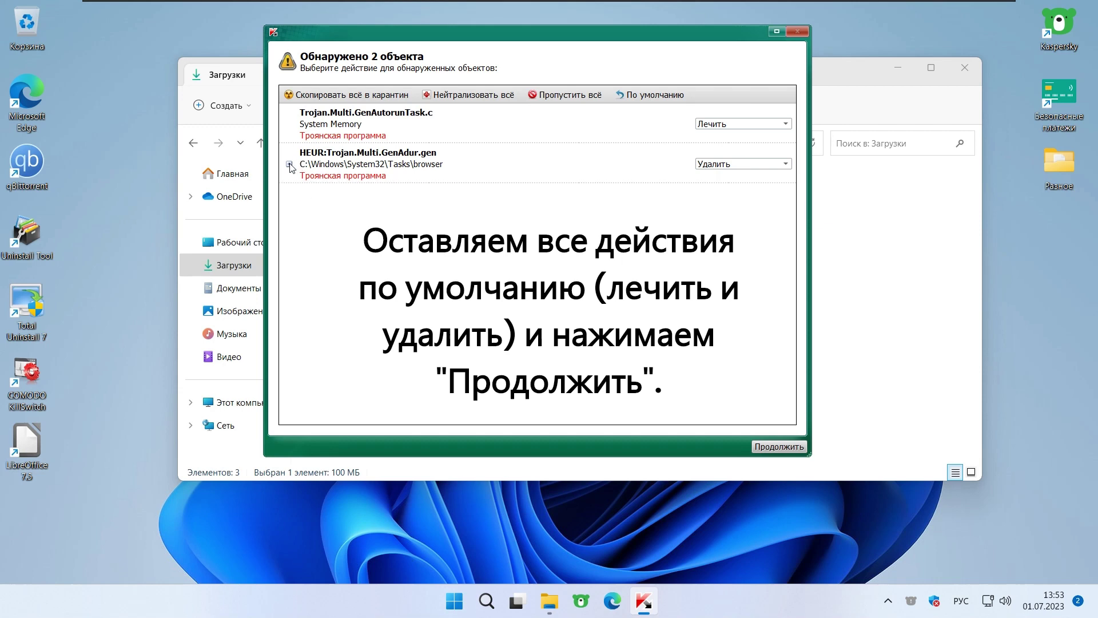
left_click(777, 445)
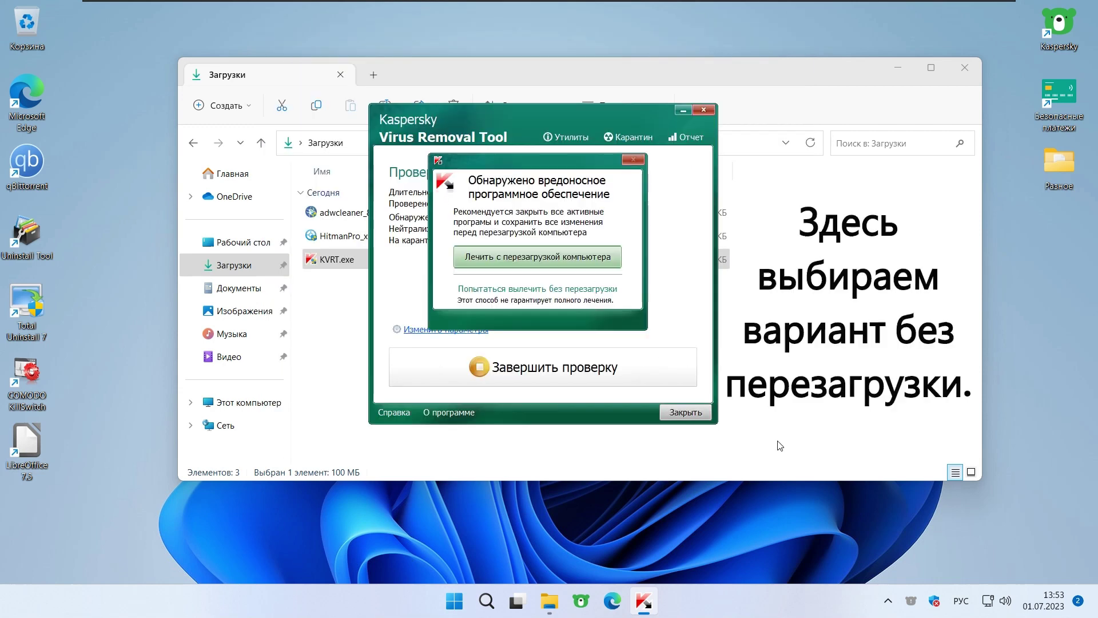
left_click(576, 290)
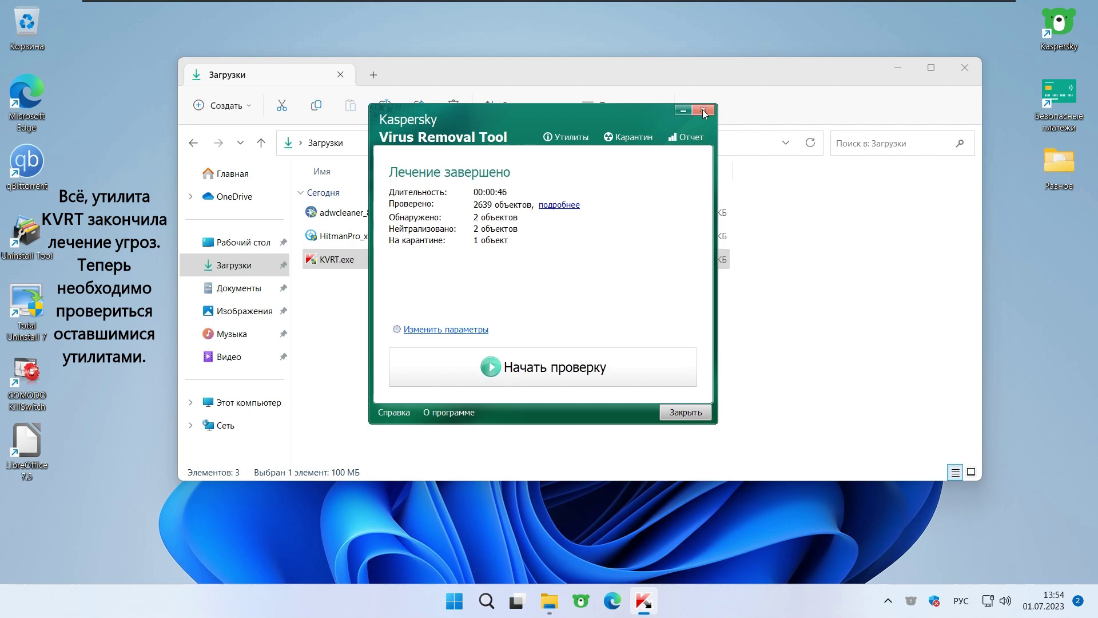
Step: Check the list of quarantined objects in Kaspersky Virus Removal Tool
left_click(614, 142)
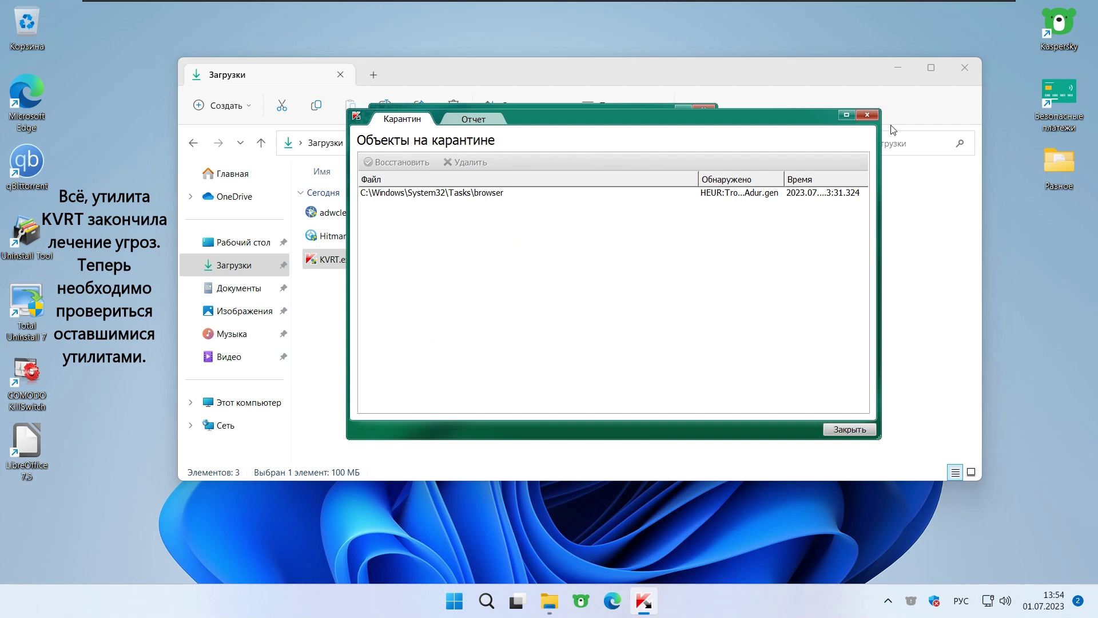
left_click(862, 116)
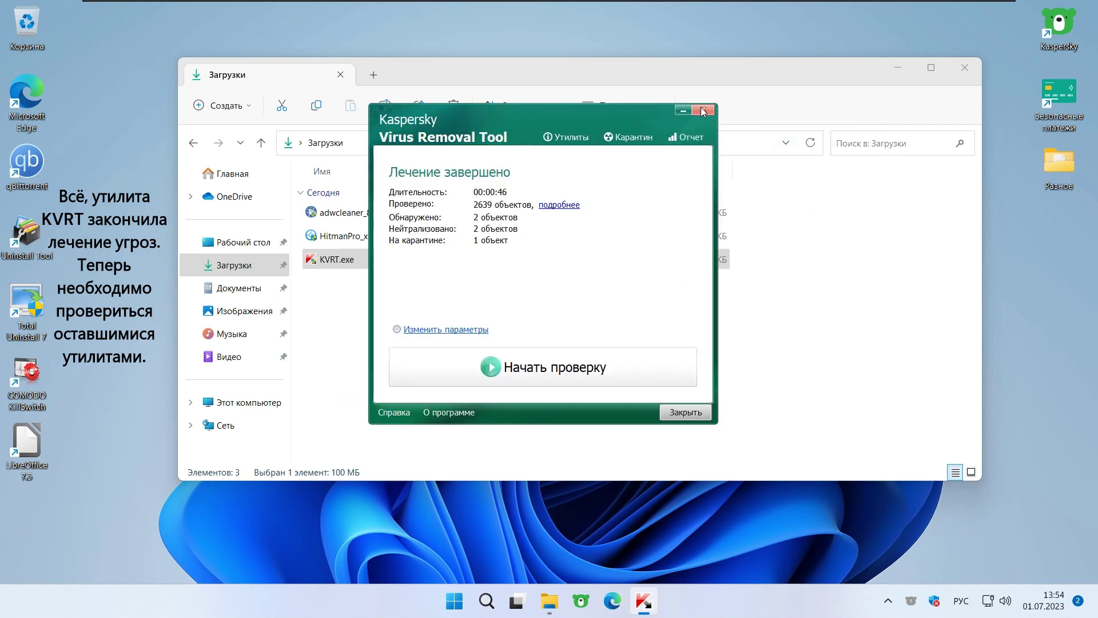
Step: Close Kaspersky Virus Removal Tool and delete KVRT.exe from the Downloads folder
left_click(703, 111)
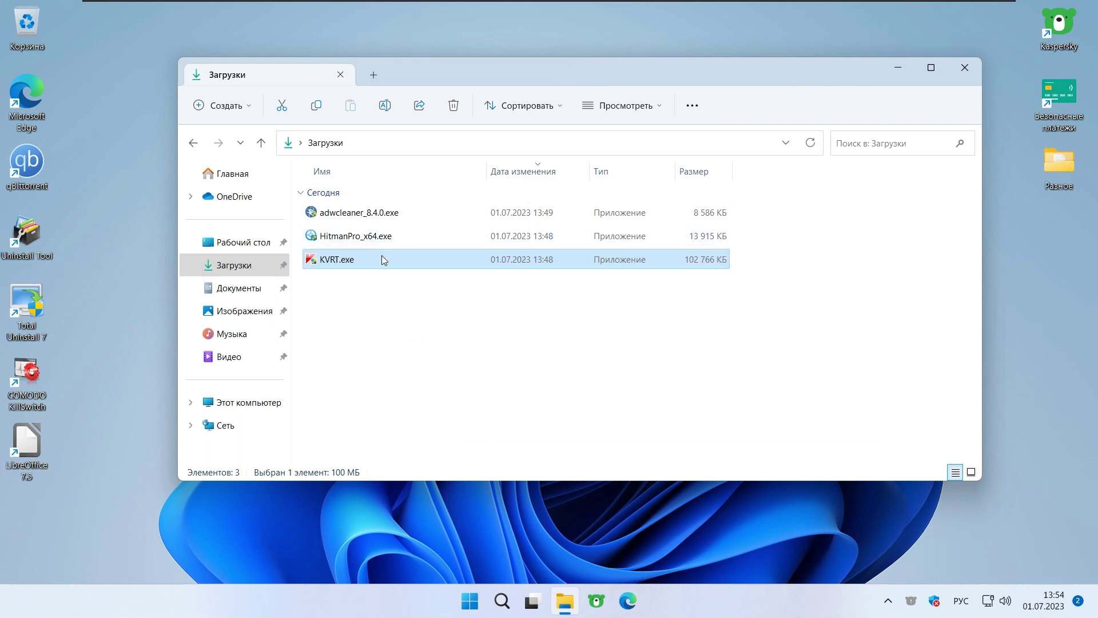
key("Delete")
Step: Run HitmanPro_x64.exe with administrator approval, accept the terms, choose to scan the system only once, and start the scan
right_click(410, 241)
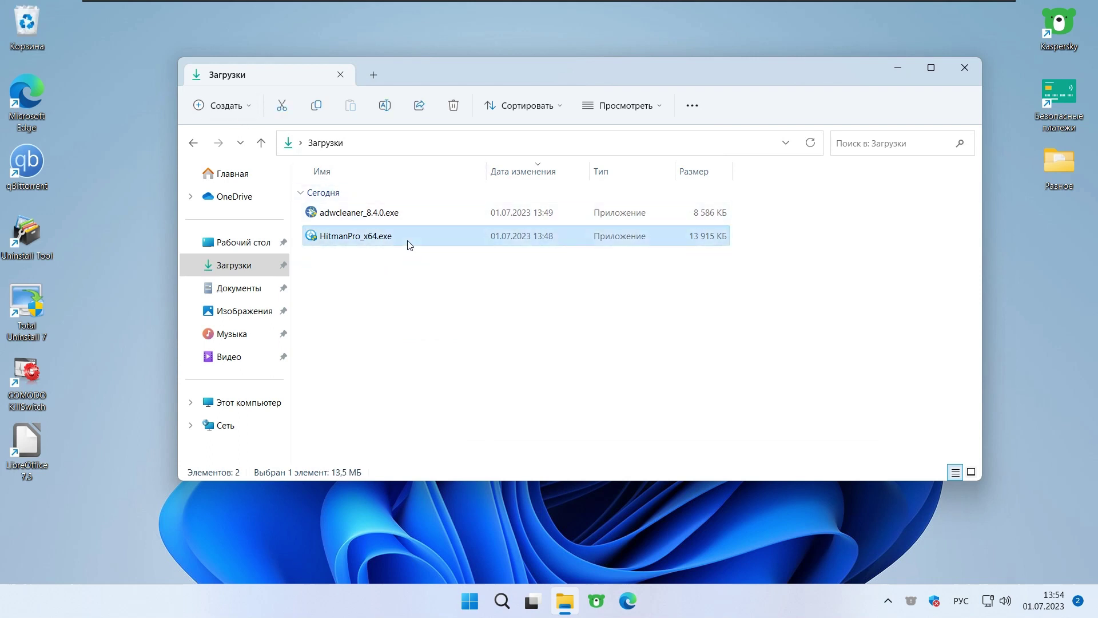
left_click(530, 314)
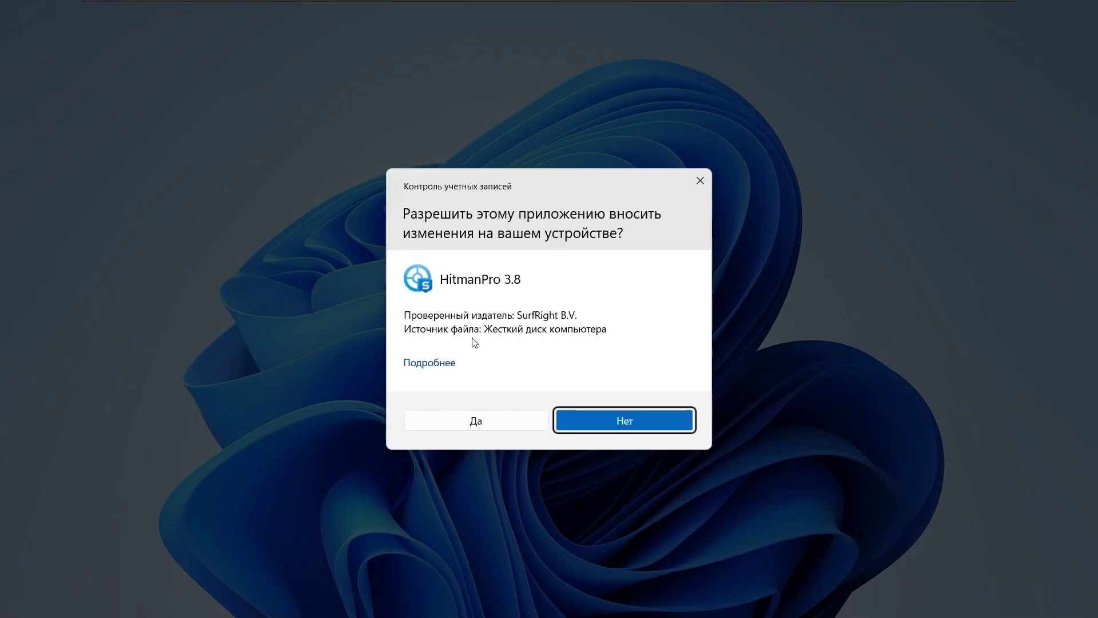
left_click(493, 417)
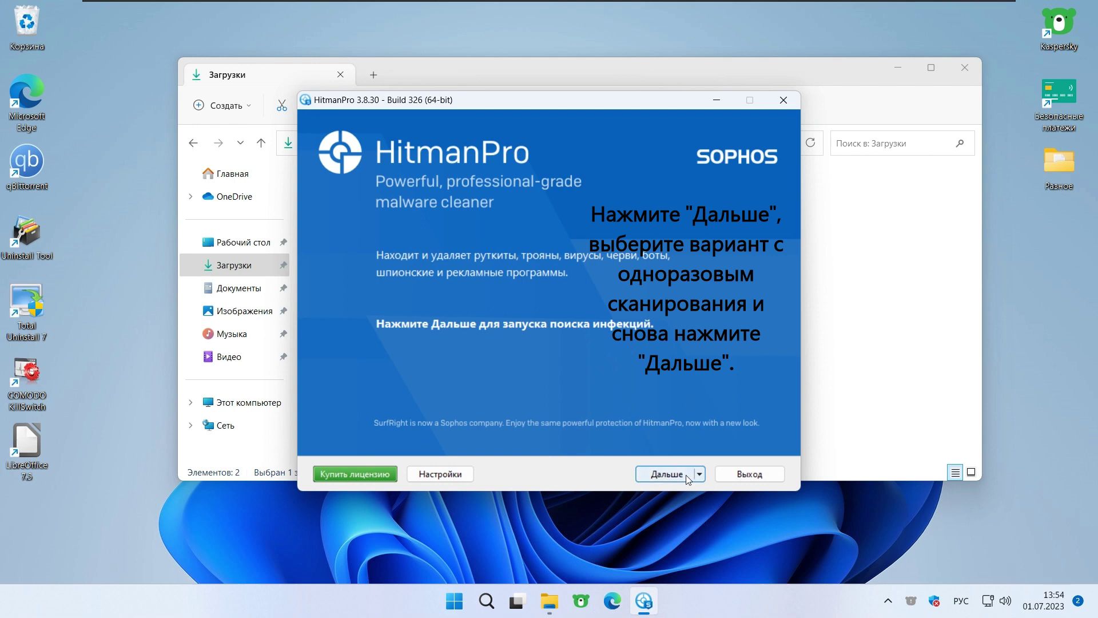
left_click(666, 474)
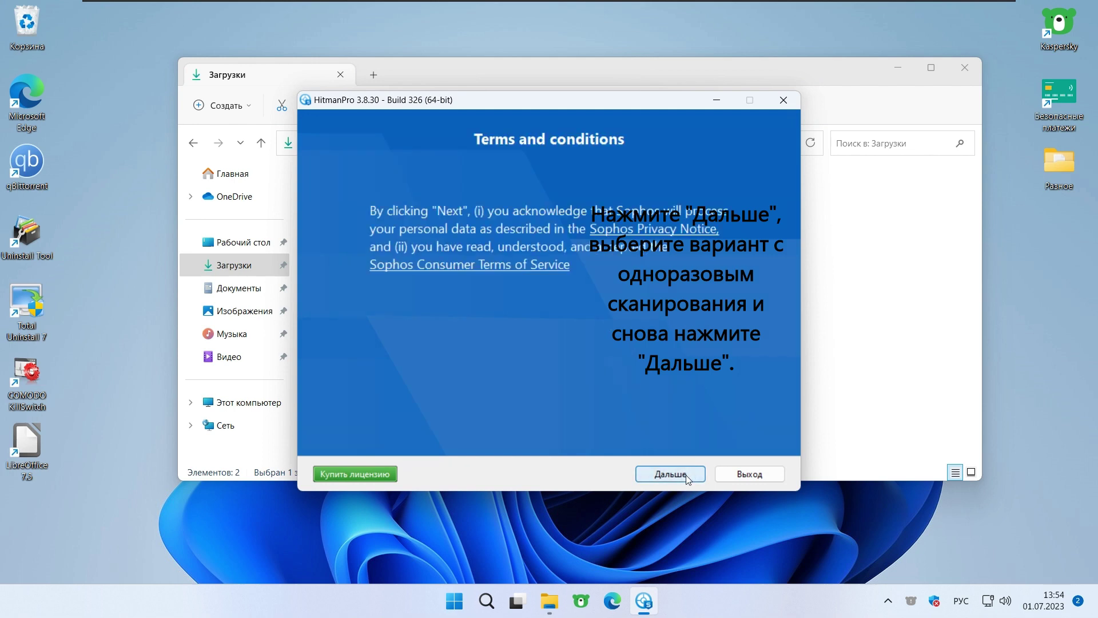
left_click(686, 477)
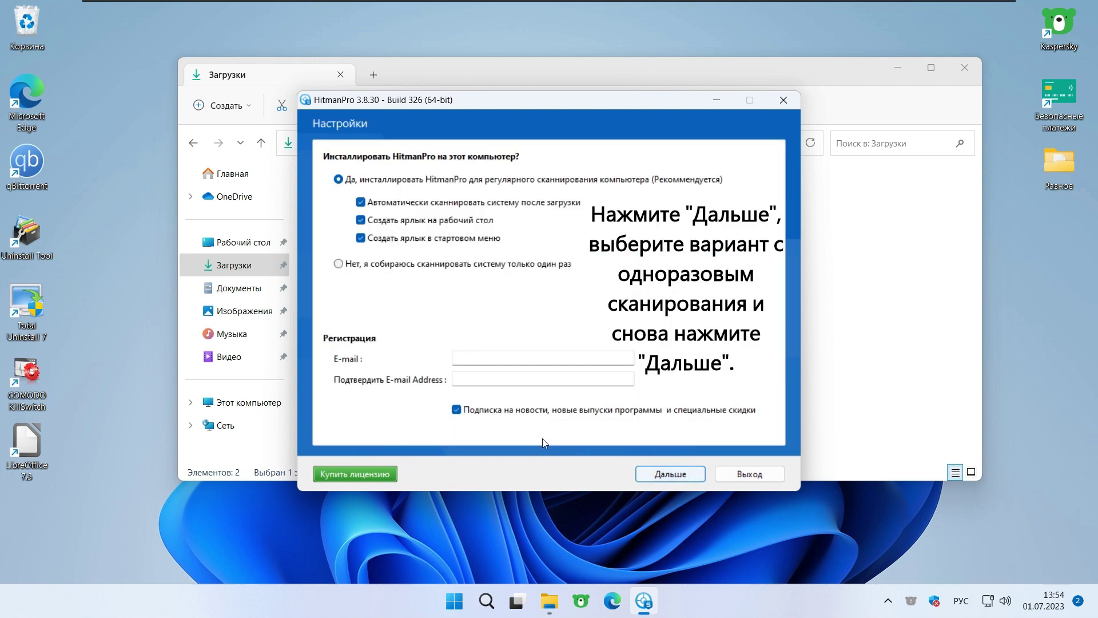
left_click(382, 265)
left_click(688, 473)
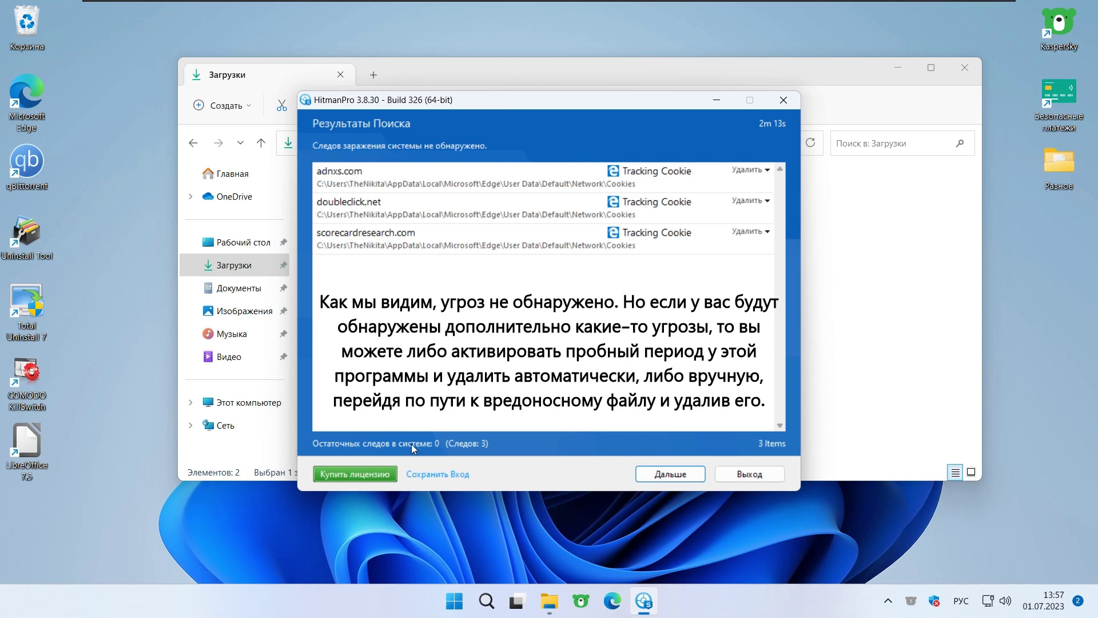
Step: Delete the tracking cookies listed in the HitmanPro scan results and exit HitmanPro
left_click(689, 473)
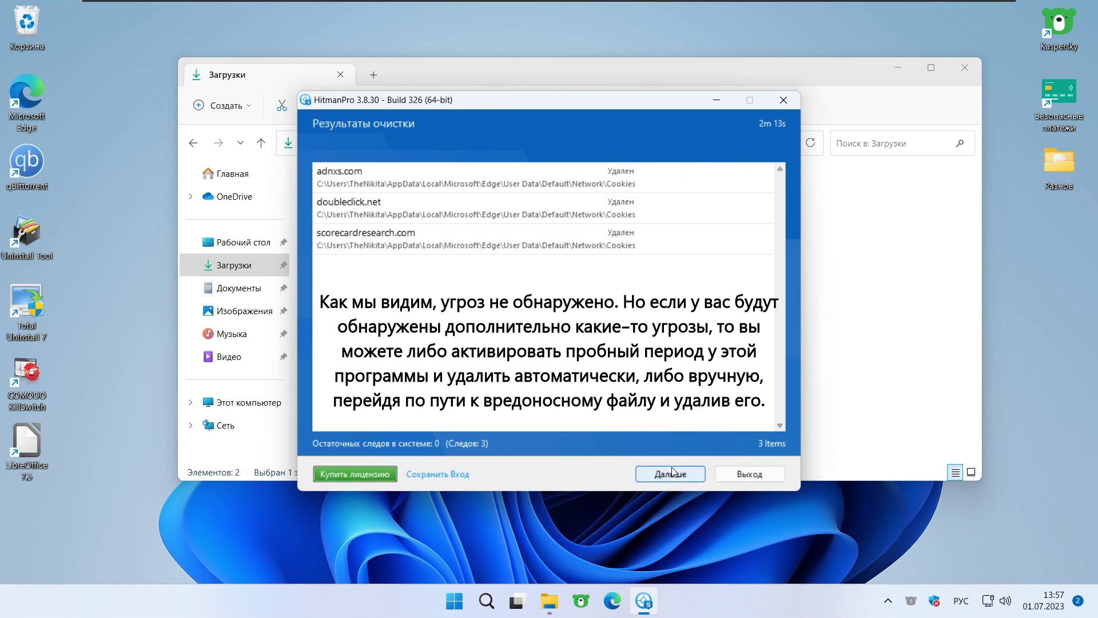
left_click(753, 472)
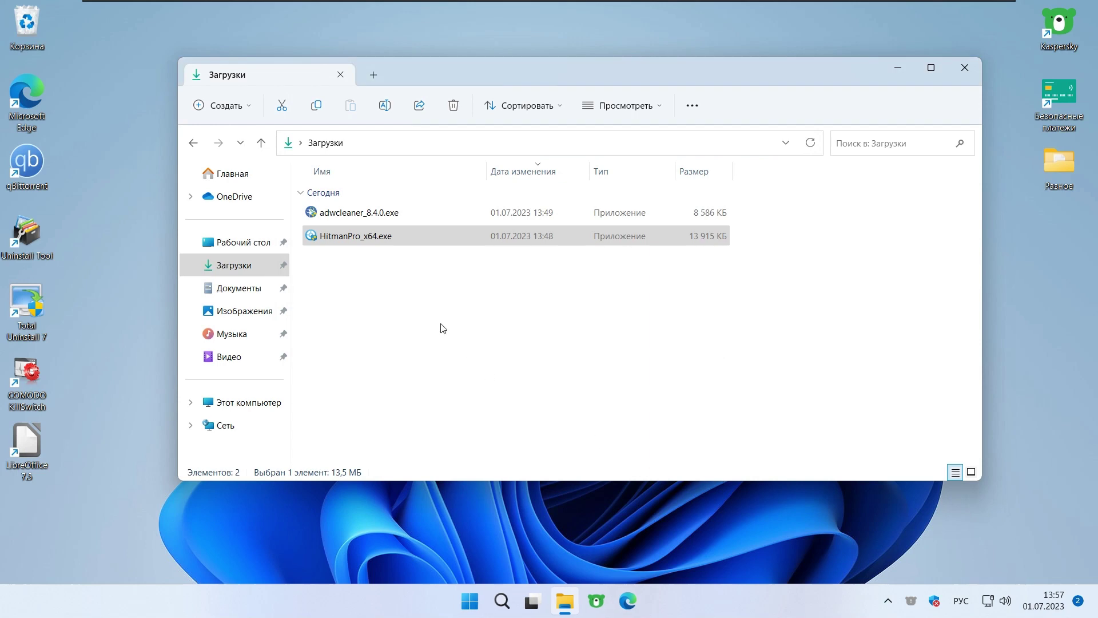
Step: Run adwcleaner_8.4.0.exe with administrator approval, accept its license agreement, and start the scan
left_click(360, 215)
right_click(360, 215)
left_click(460, 275)
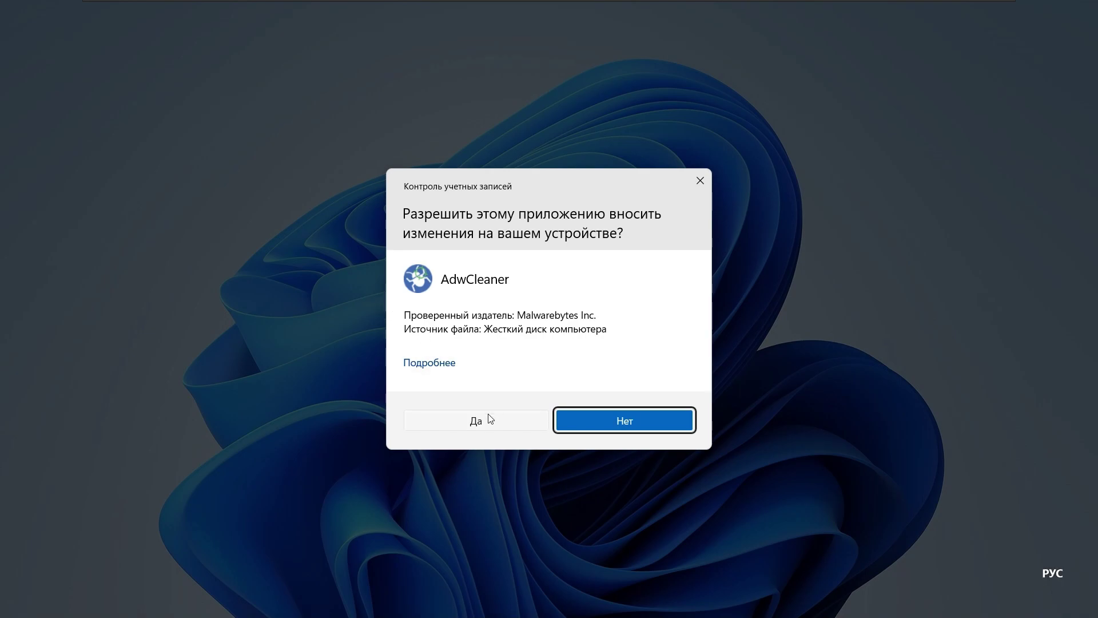
left_click(489, 420)
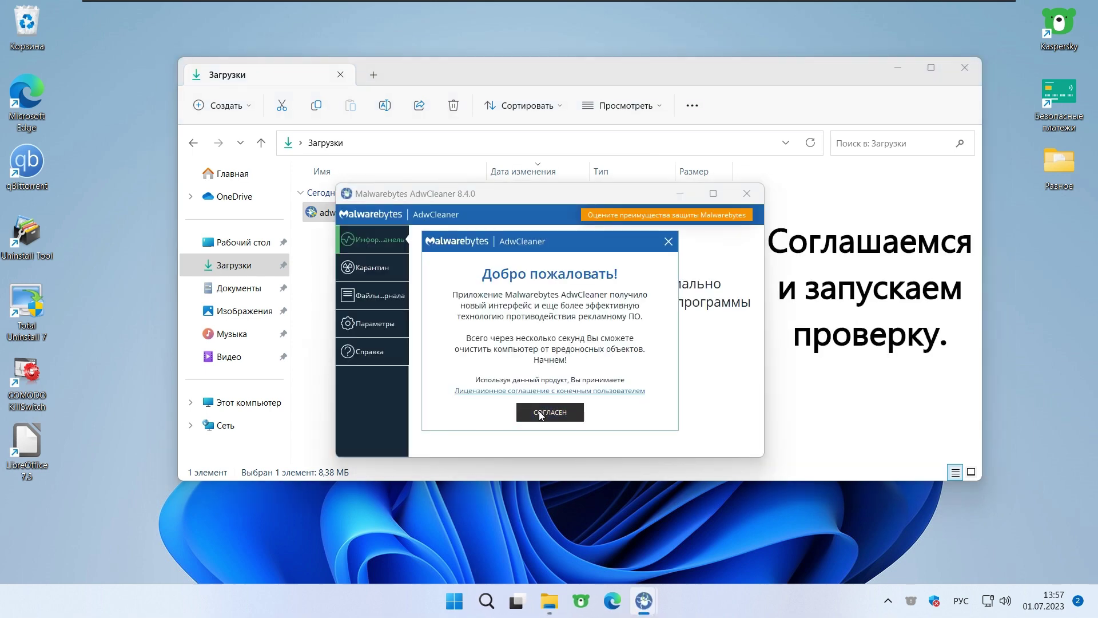
left_click(540, 414)
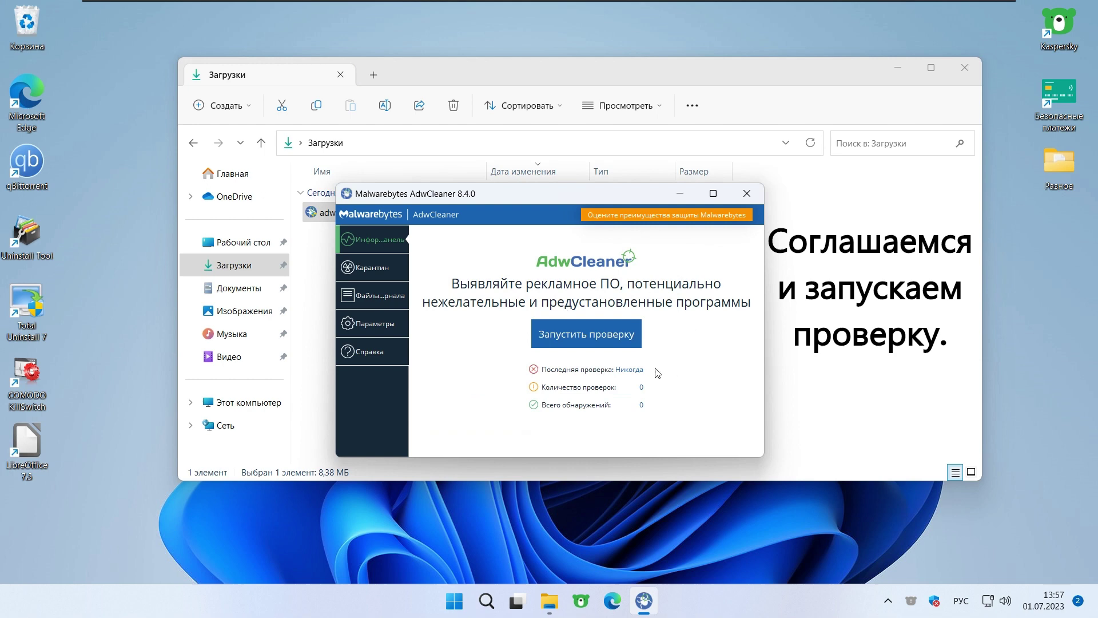
left_click(568, 336)
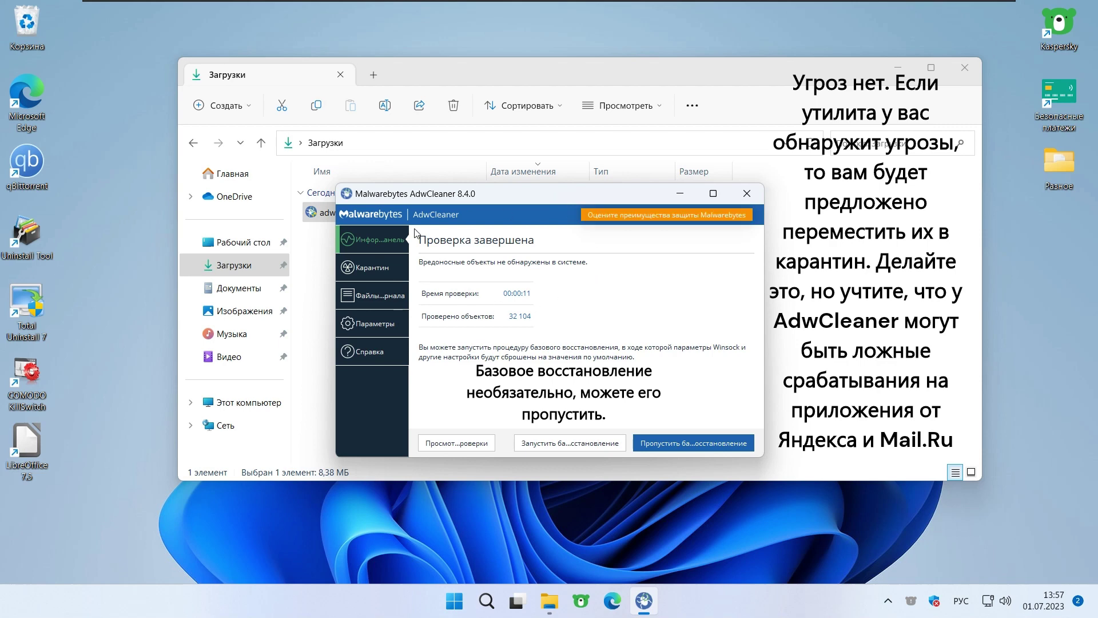
Step: Skip the basic repair in AdwCleaner and remove the utility with all its traces through its own settings
left_click(654, 444)
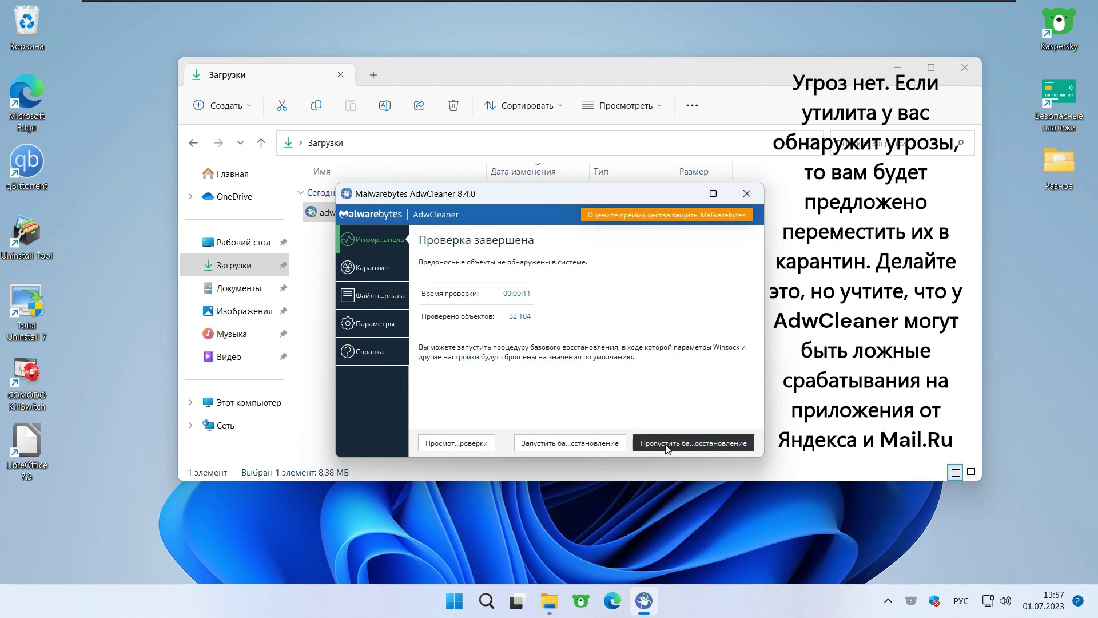
left_click(394, 323)
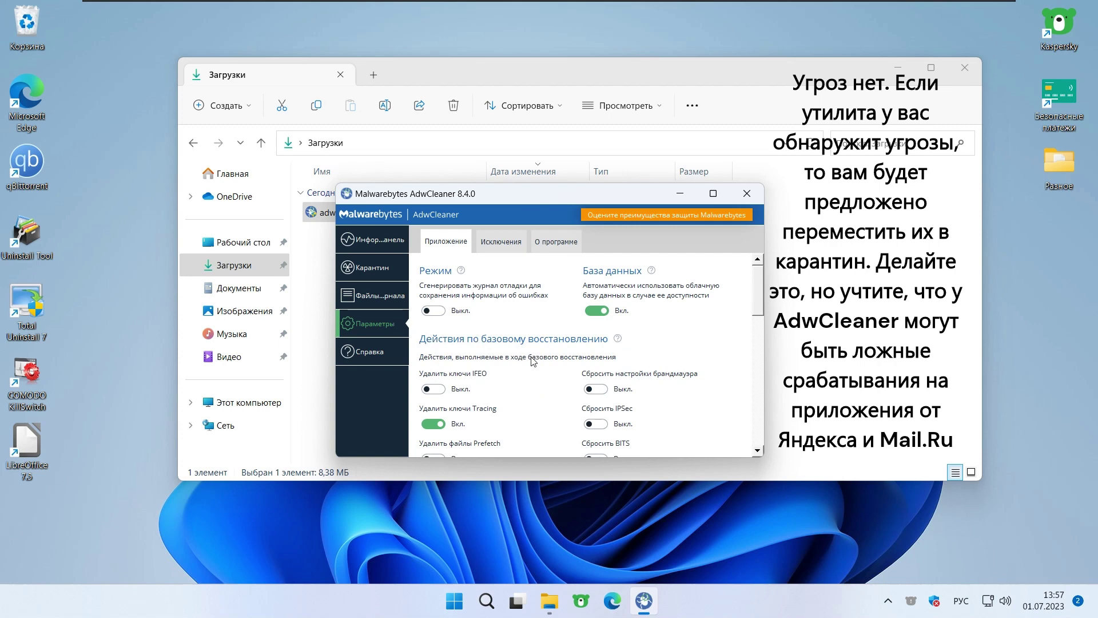
scroll(533, 361, "down", 2)
scroll(534, 361, "down", 10)
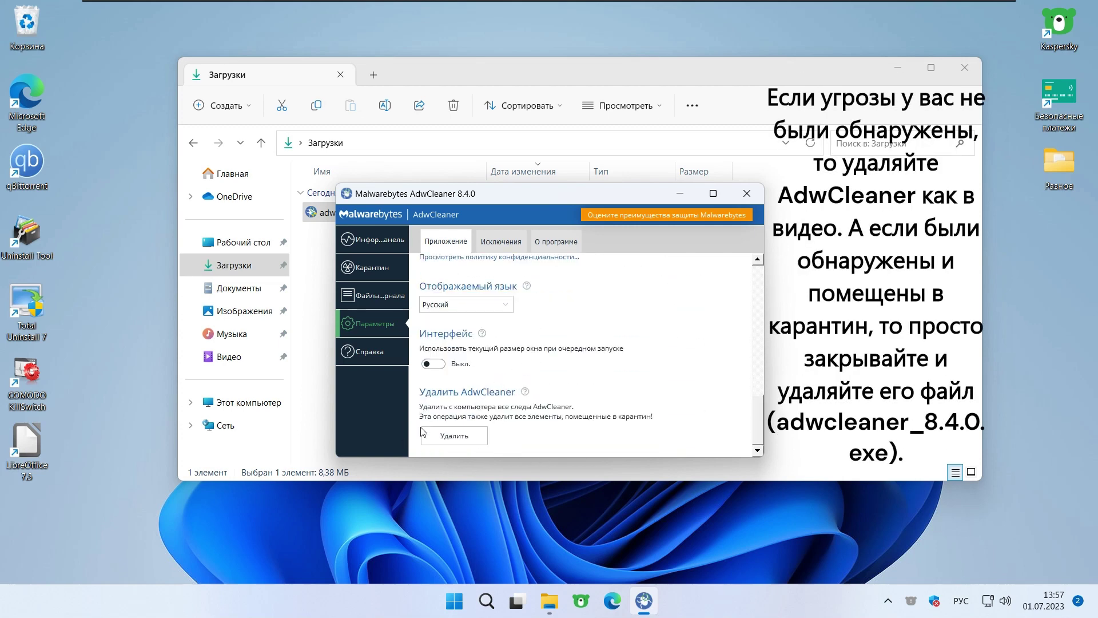
left_click(429, 438)
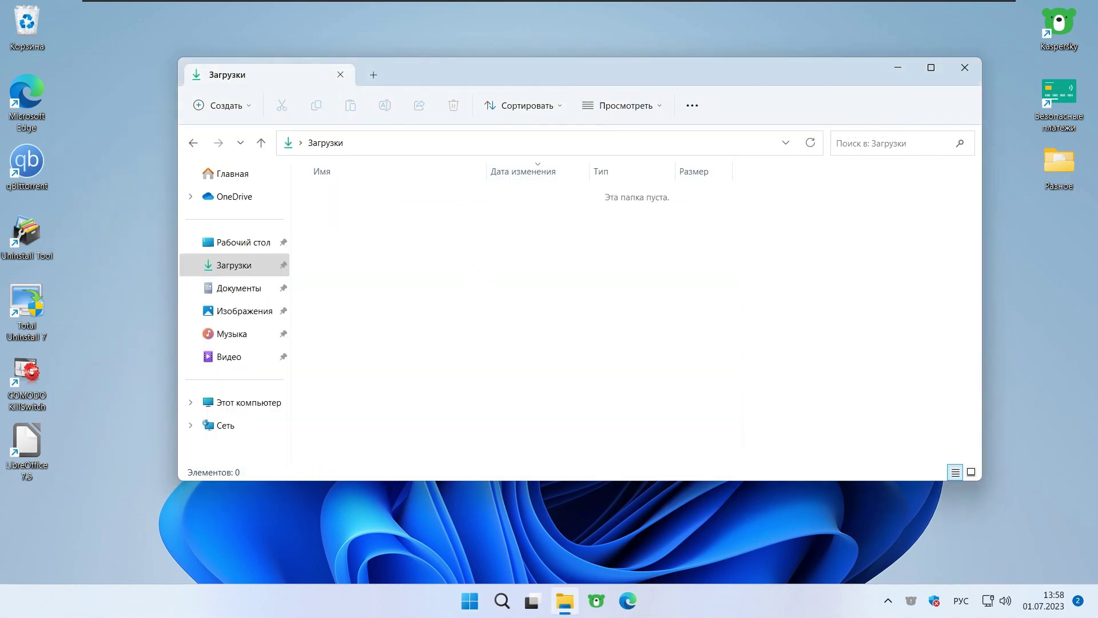
Step: Close the Downloads folder and permanently empty the Recycle Bin
left_click(962, 67)
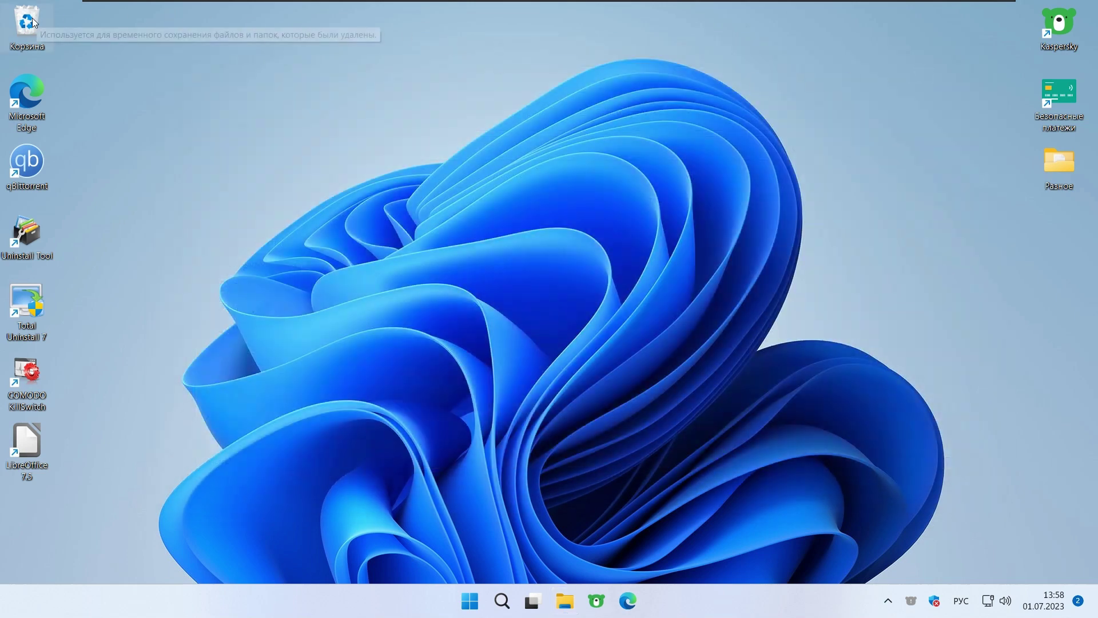
right_click(35, 24)
left_click(127, 87)
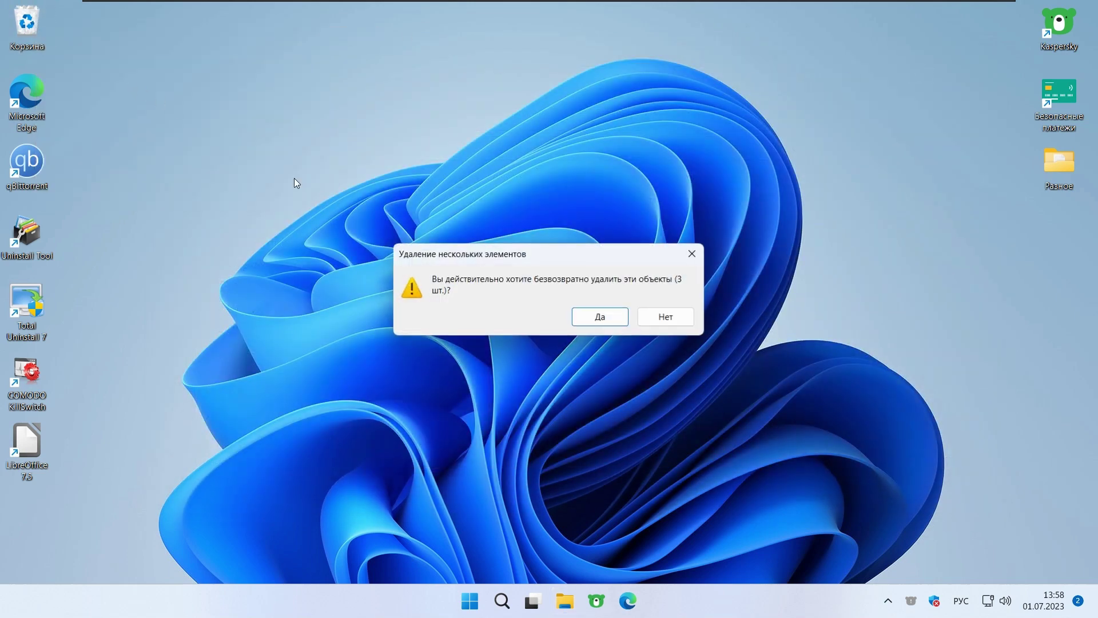
left_click(616, 314)
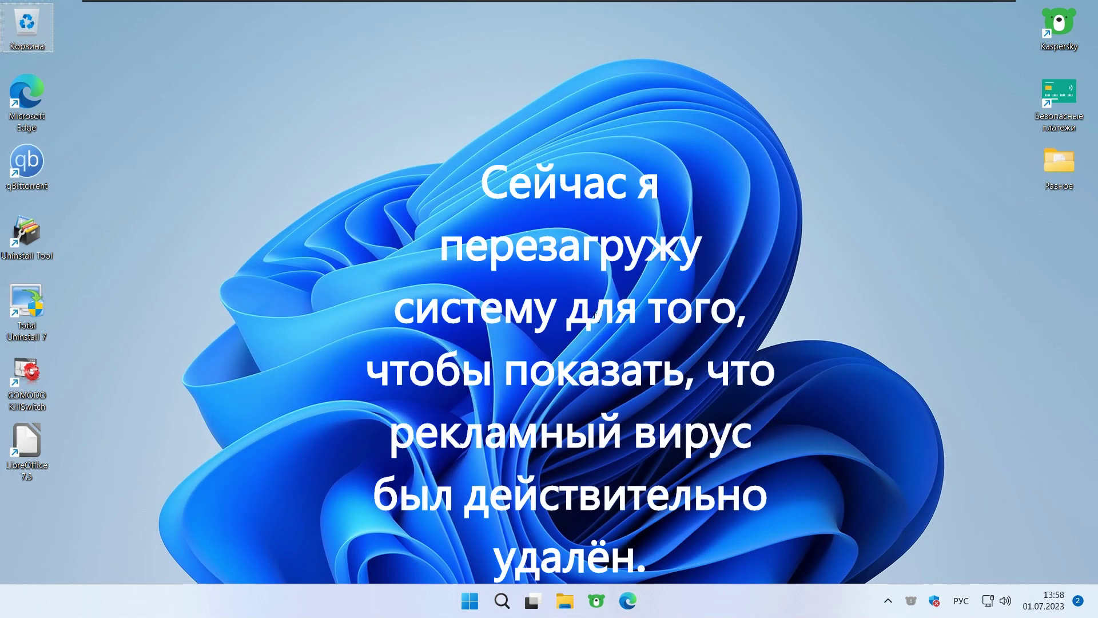
Step: Restart Windows to check whether the advertising virus still launches at startup
key("super")
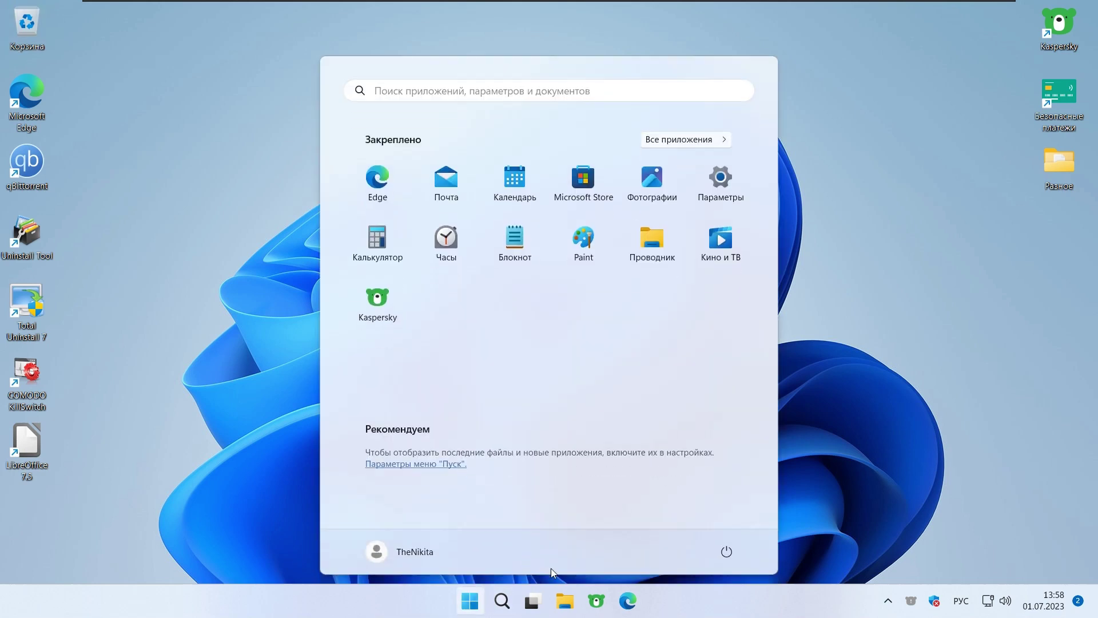
left_click(726, 552)
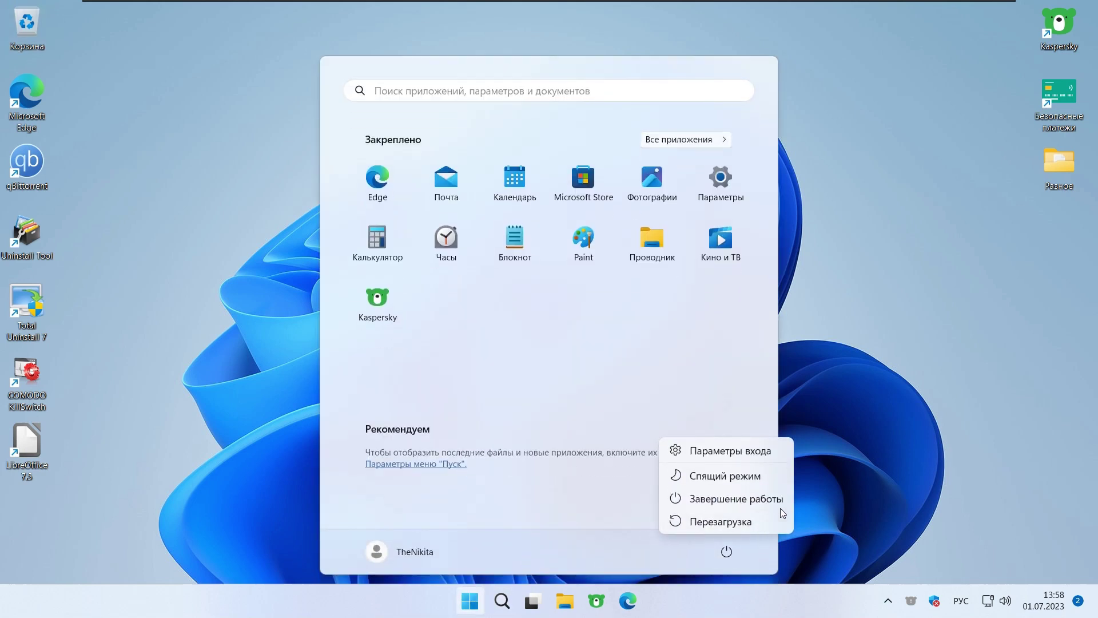
left_click(767, 518)
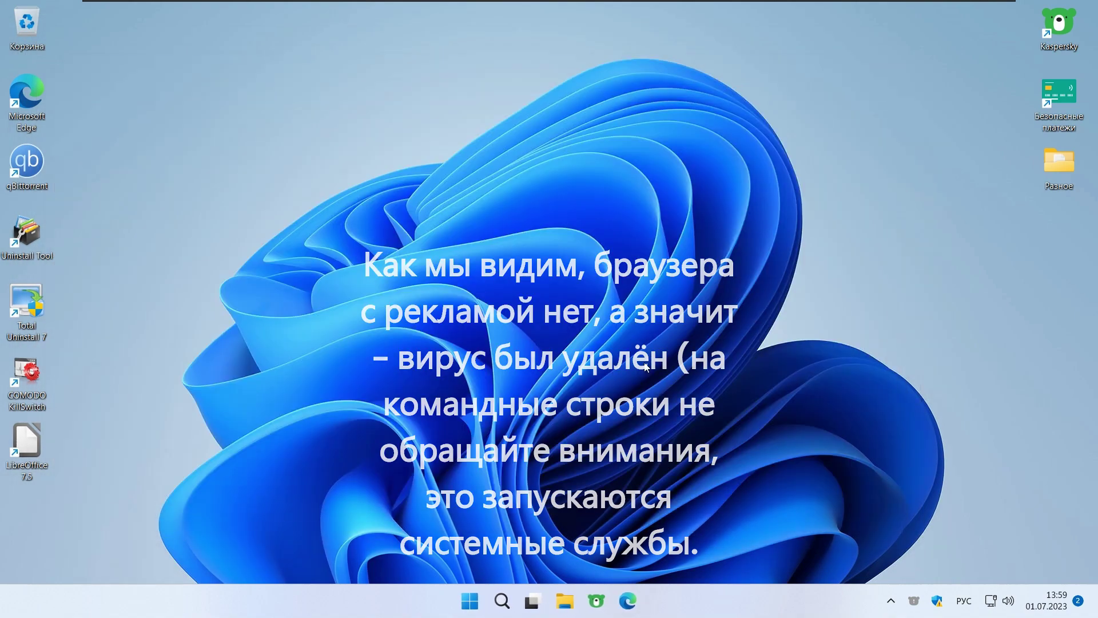
Step: Switch to the VMware Snapshot Manager and revert the Windows 11 virtual machine to the "Для видео" snapshot
left_click(400, 15)
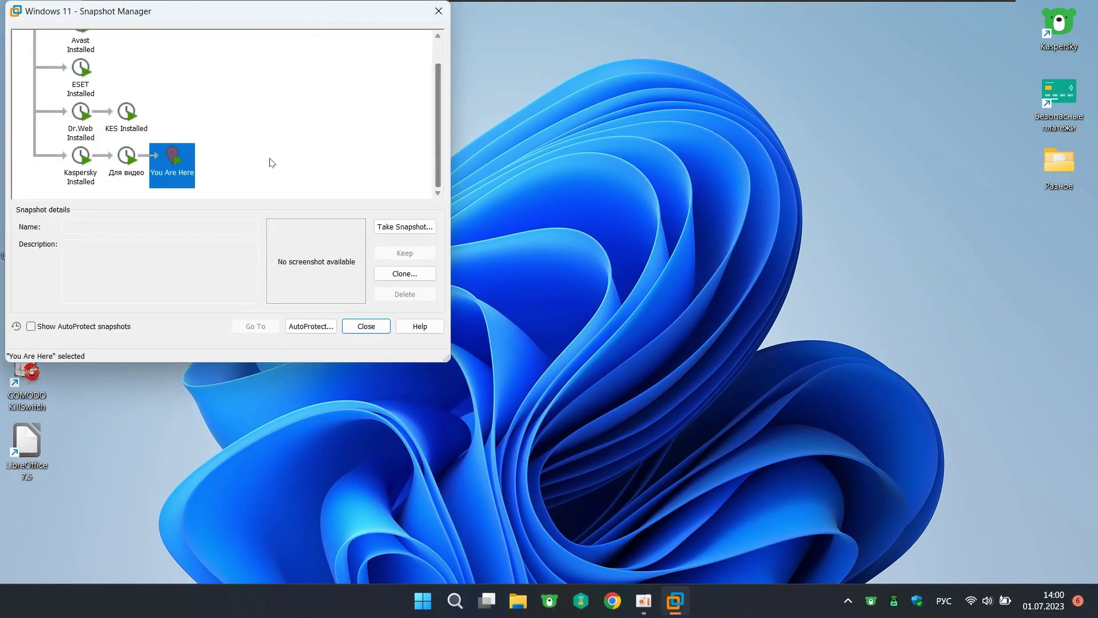
left_click(127, 160)
left_click(255, 326)
left_click(261, 210)
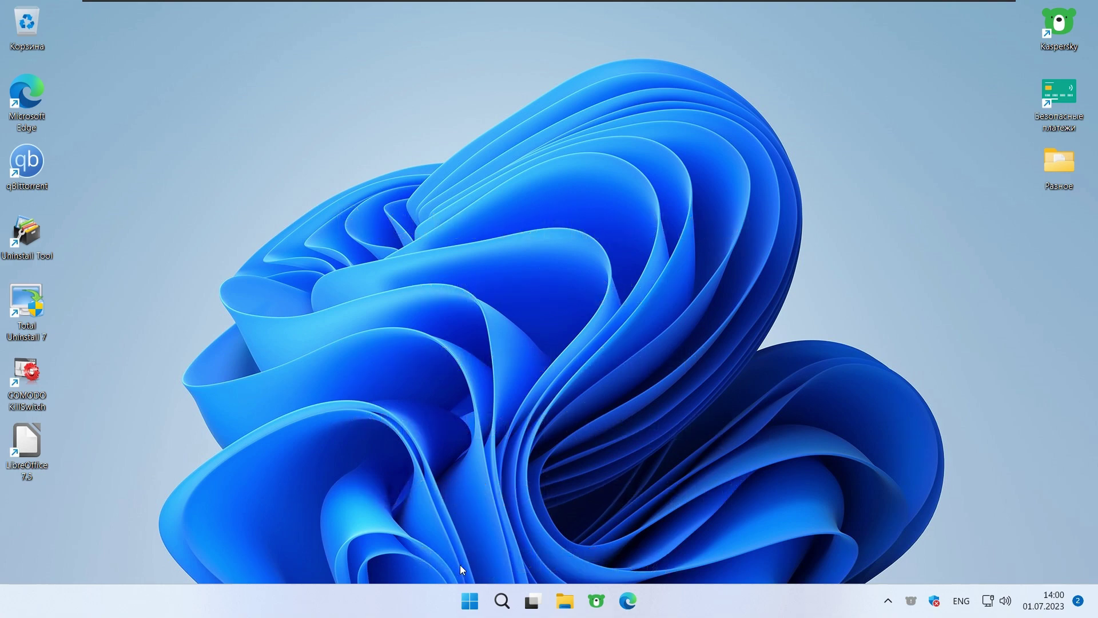
Step: Launch the Registry Editor with the regedit command and allow it to make changes to the device
key("super+r")
type("rege")
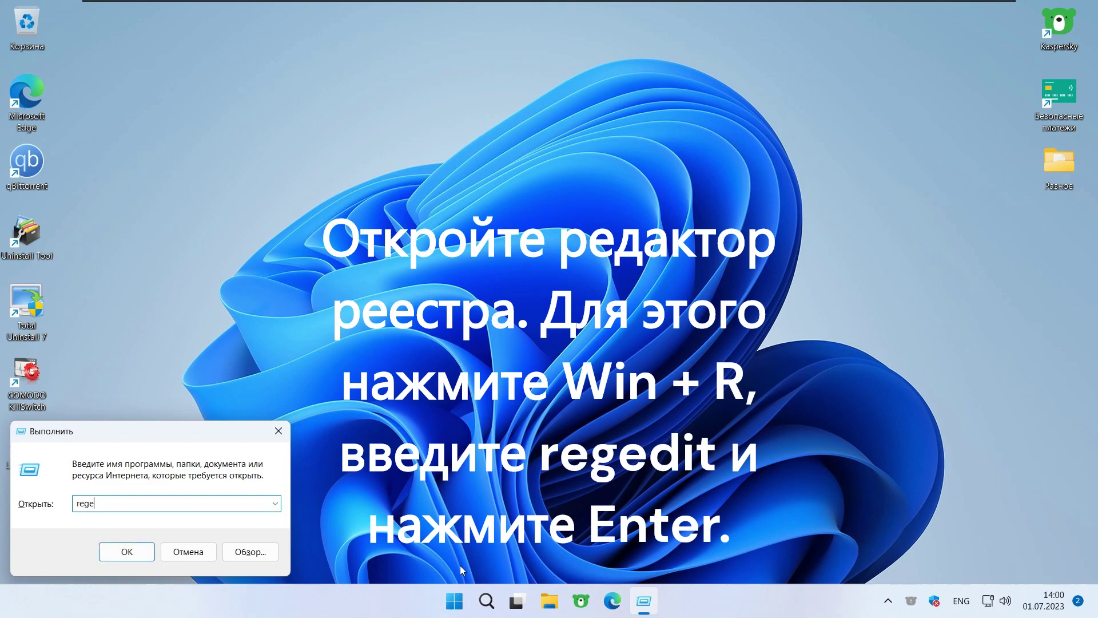
type("dit")
key("Return")
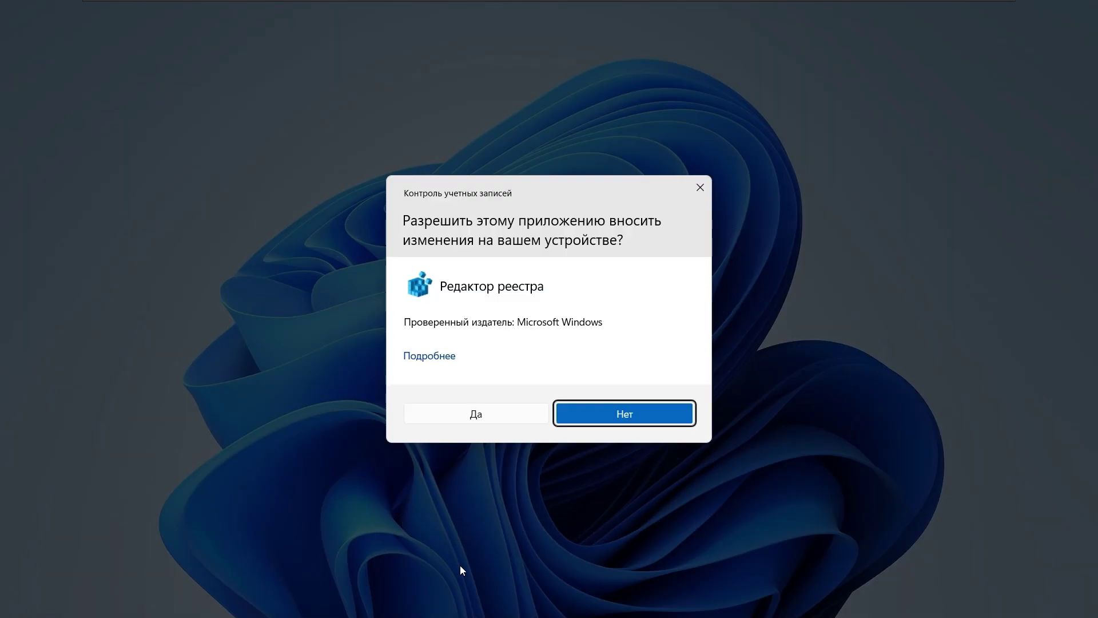
left_click(436, 421)
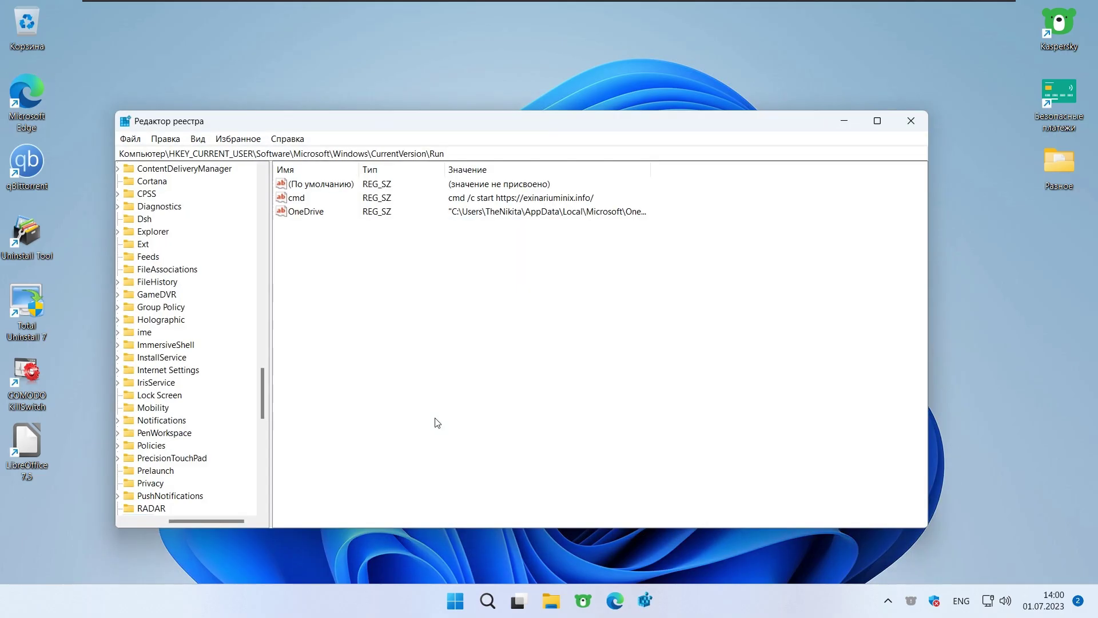
Step: Return to the top of the registry tree and select the Microsoft key under HKEY_CURRENT_USER\Software
scroll(149, 202, "up", 2)
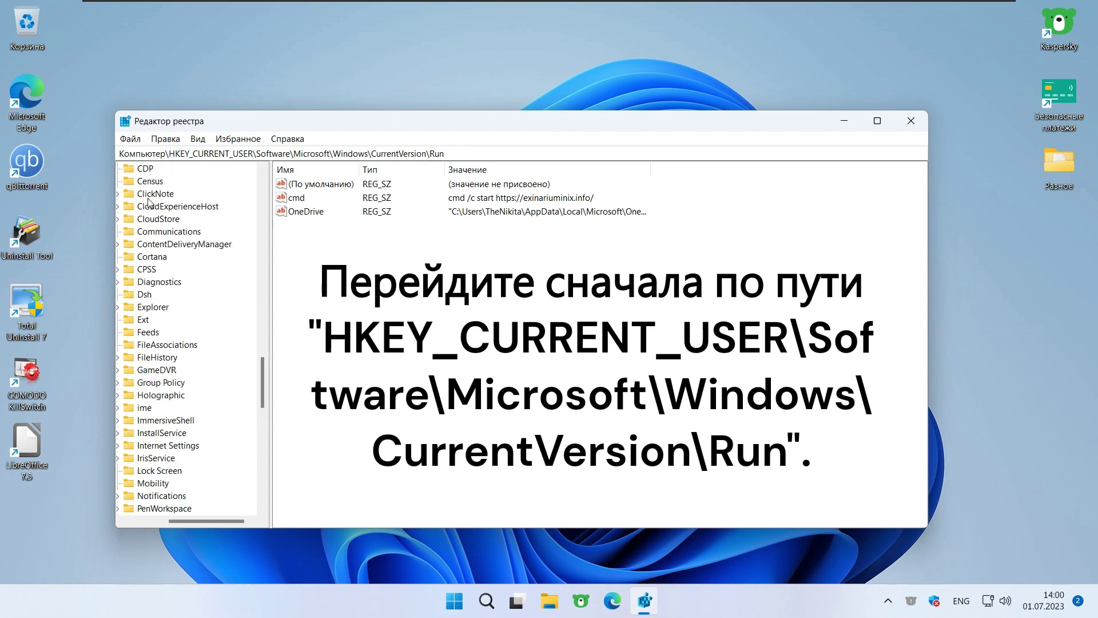
scroll(148, 201, "up", 2)
left_click_drag(183, 519, 152, 519)
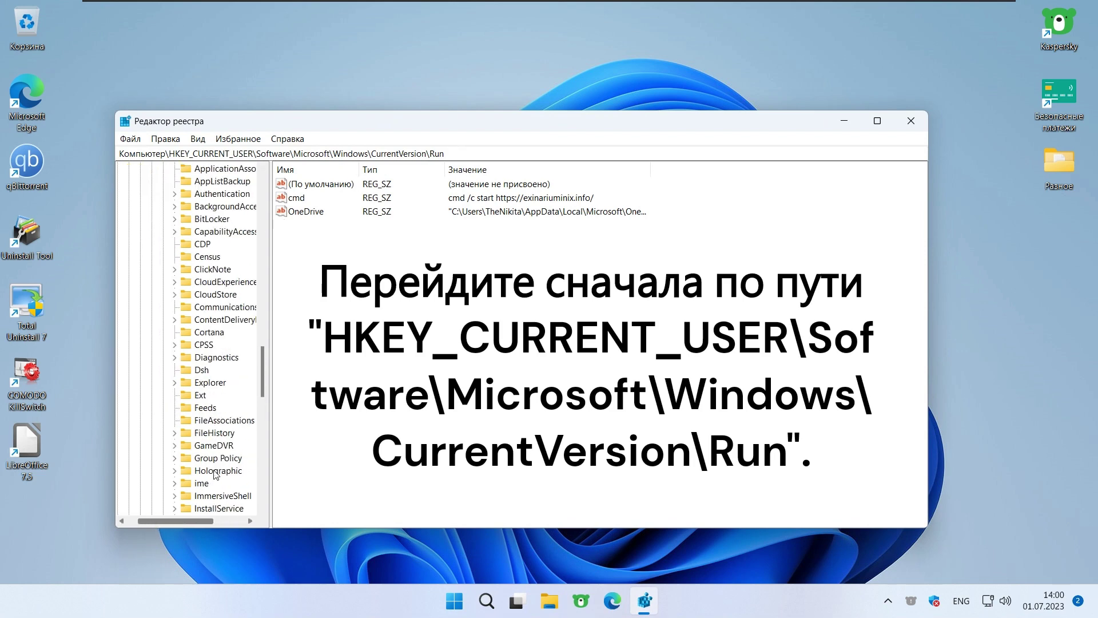
left_click_drag(264, 373, 263, 195)
left_click(160, 170)
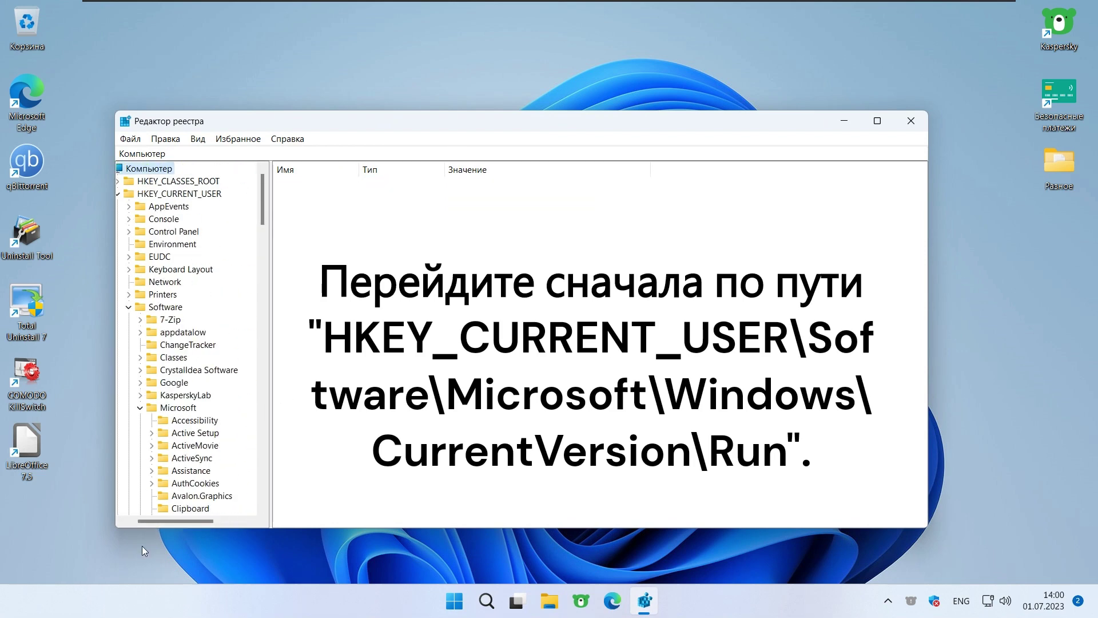
left_click_drag(170, 522, 135, 520)
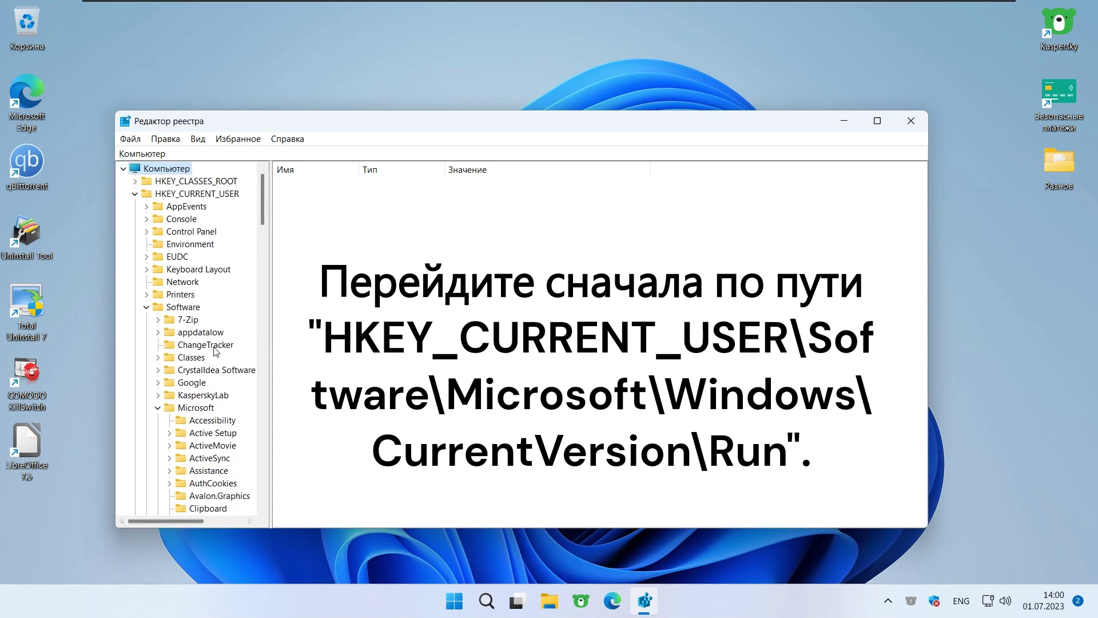
left_click(166, 309)
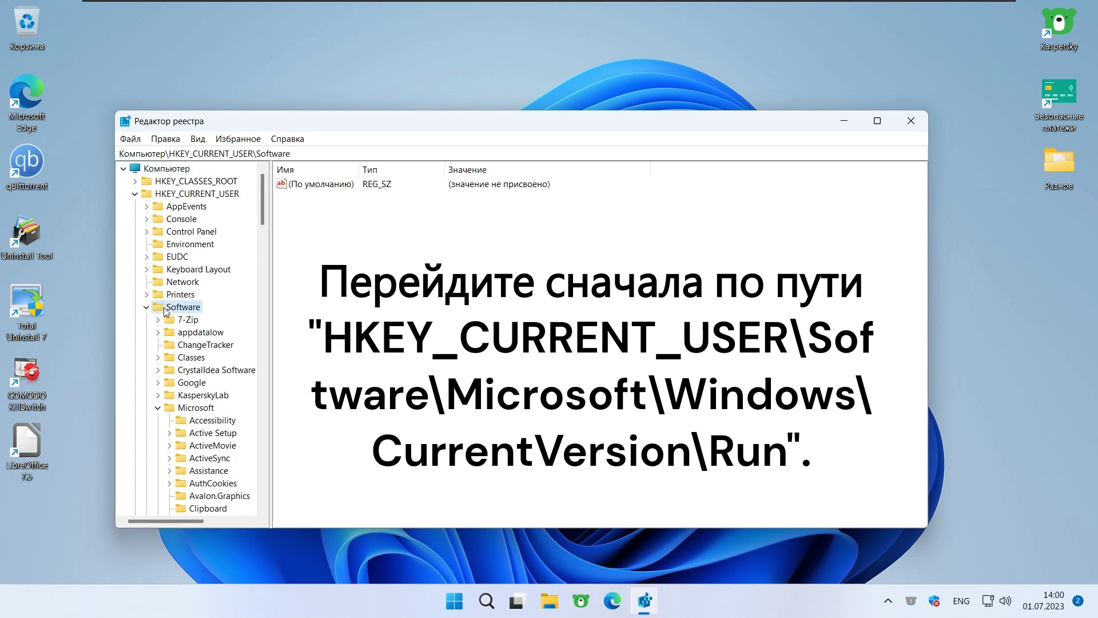
left_click(153, 197)
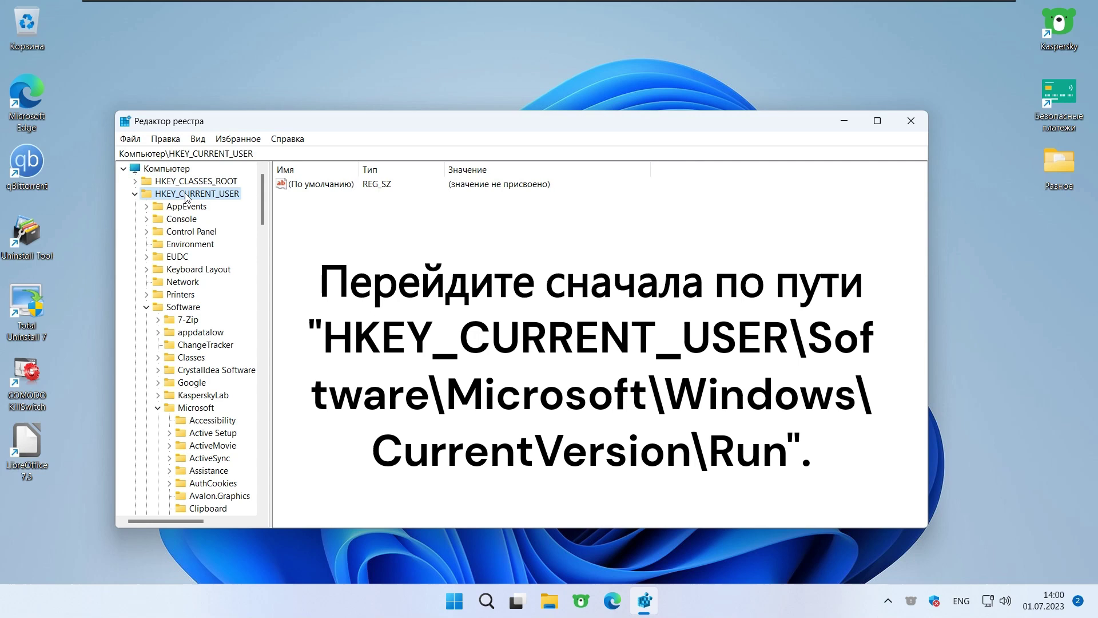
left_click(175, 310)
left_click(197, 408)
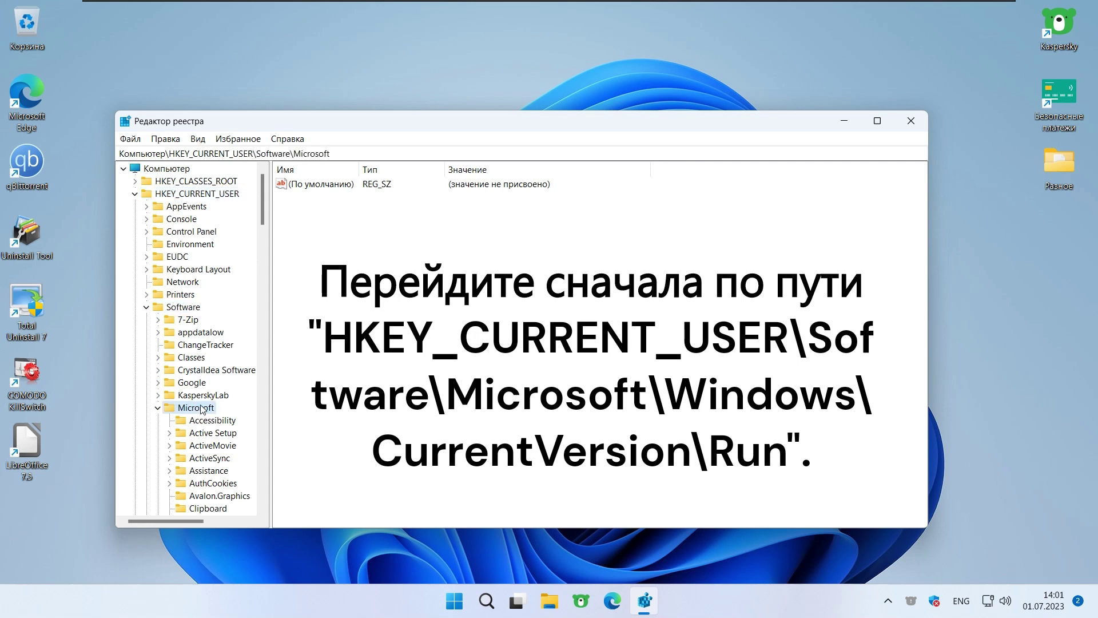
Step: Open the Run key under Microsoft\Windows\CurrentVersion in the HKEY_CURRENT_USER branch
scroll(222, 379, "down", 12)
scroll(222, 379, "down", 13)
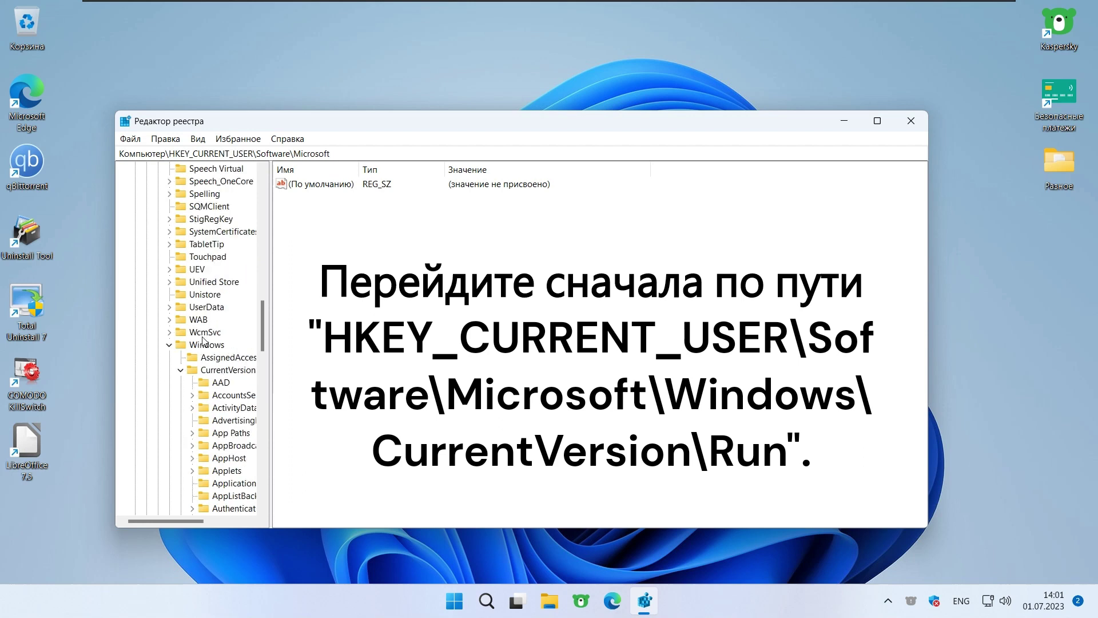
left_click(204, 344)
left_click(226, 370)
scroll(222, 372, "down", 5)
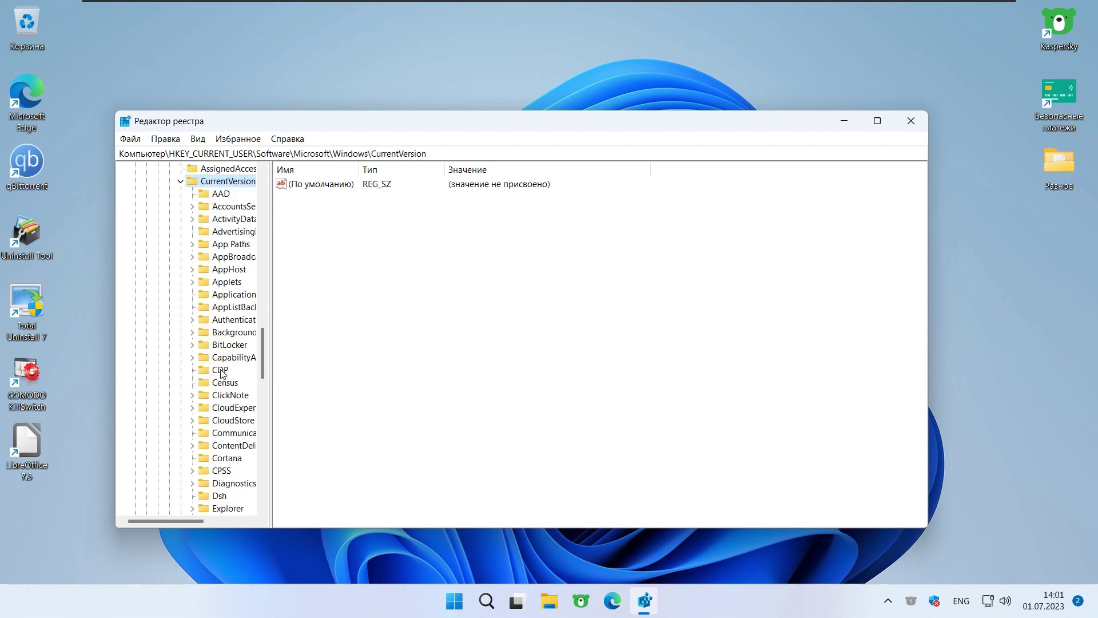
scroll(222, 372, "down", 16)
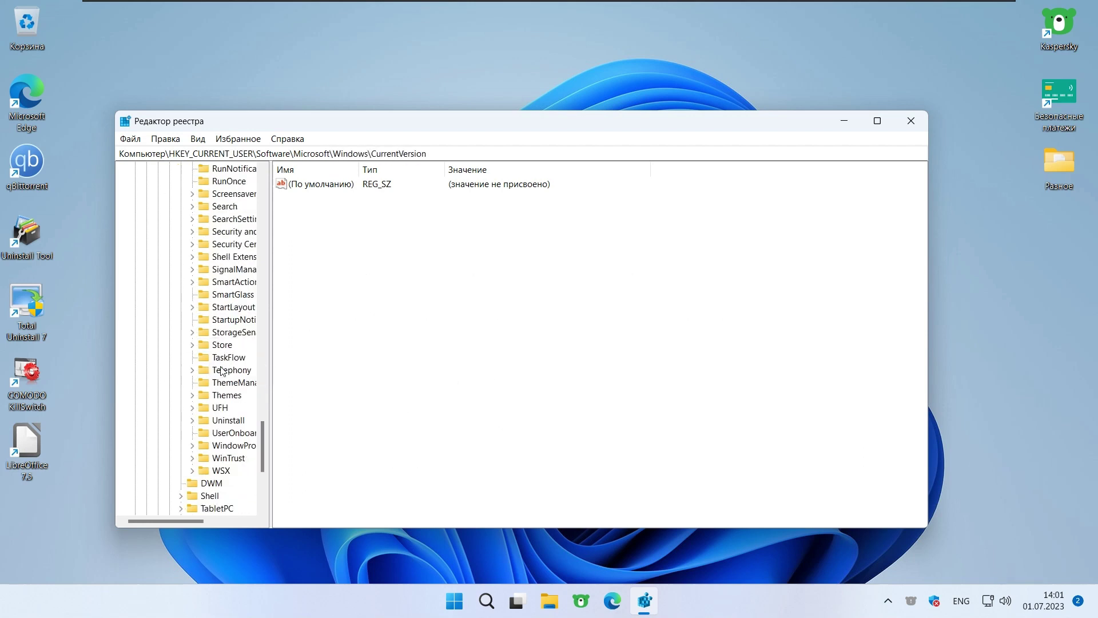
scroll(222, 371, "down", 3)
scroll(219, 286, "up", 5)
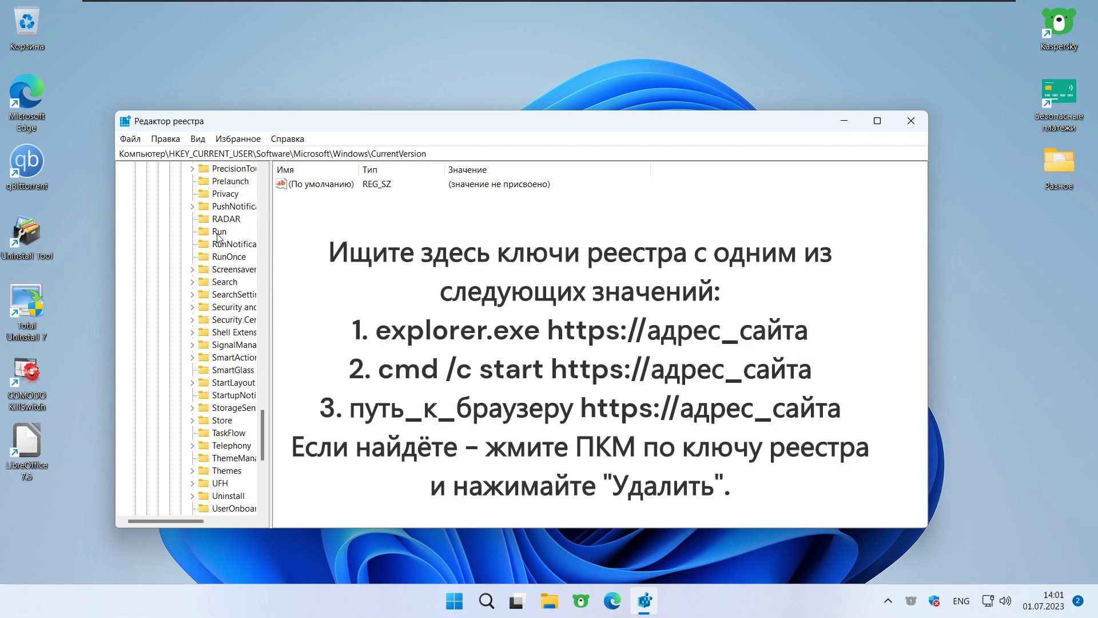
left_click(219, 231)
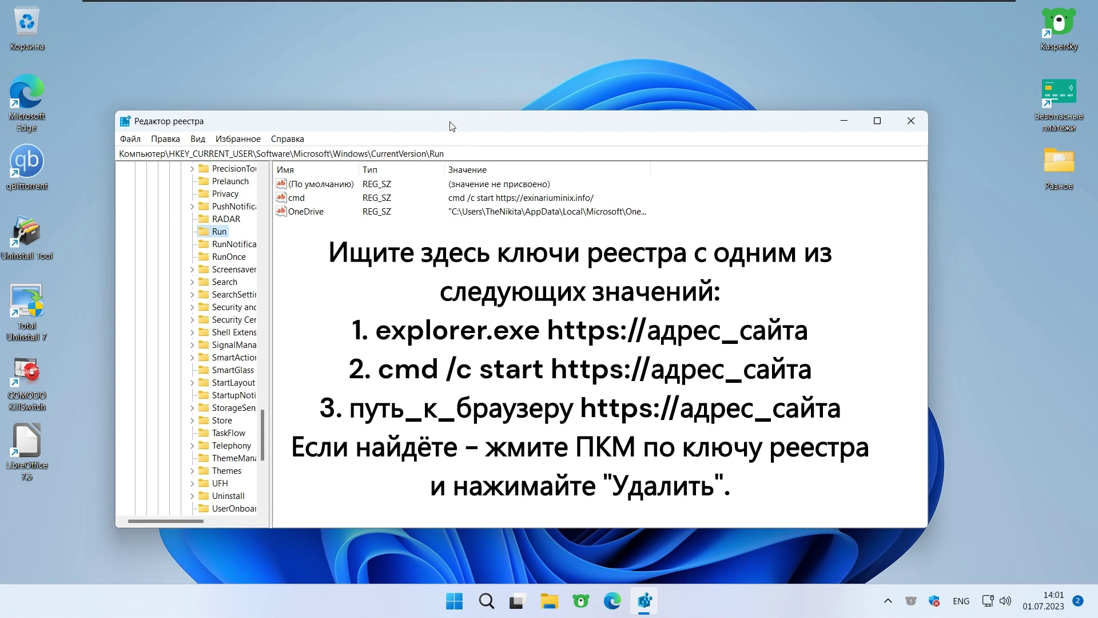
Step: Inspect the data of the cmd value that starts the exinariuminix.info site, and delete the value from the Run key
double_click(298, 199)
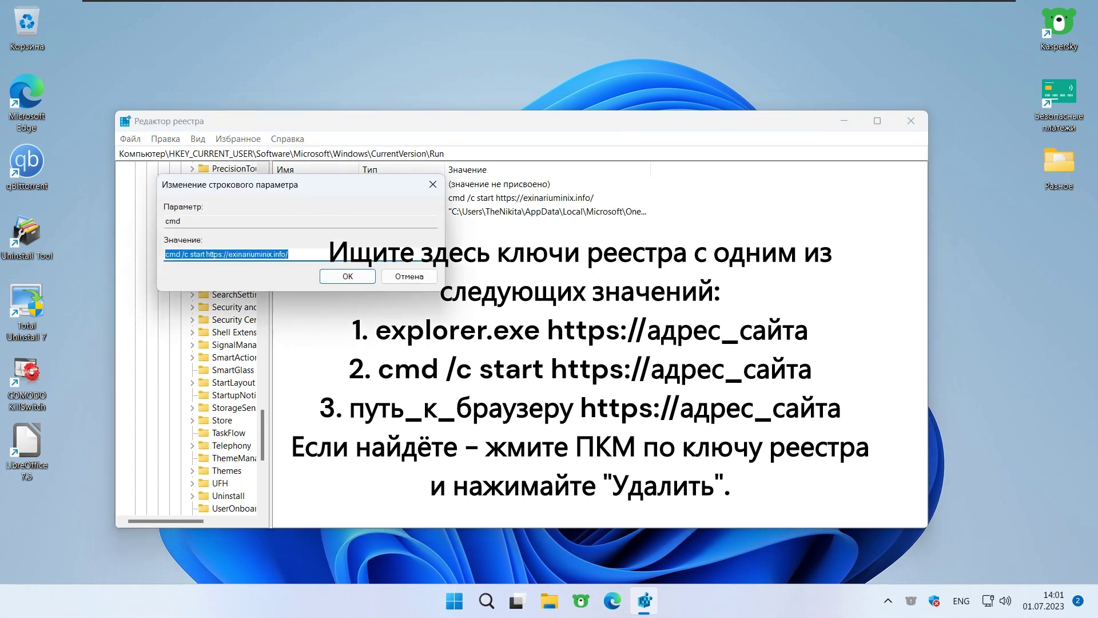
left_click(407, 278)
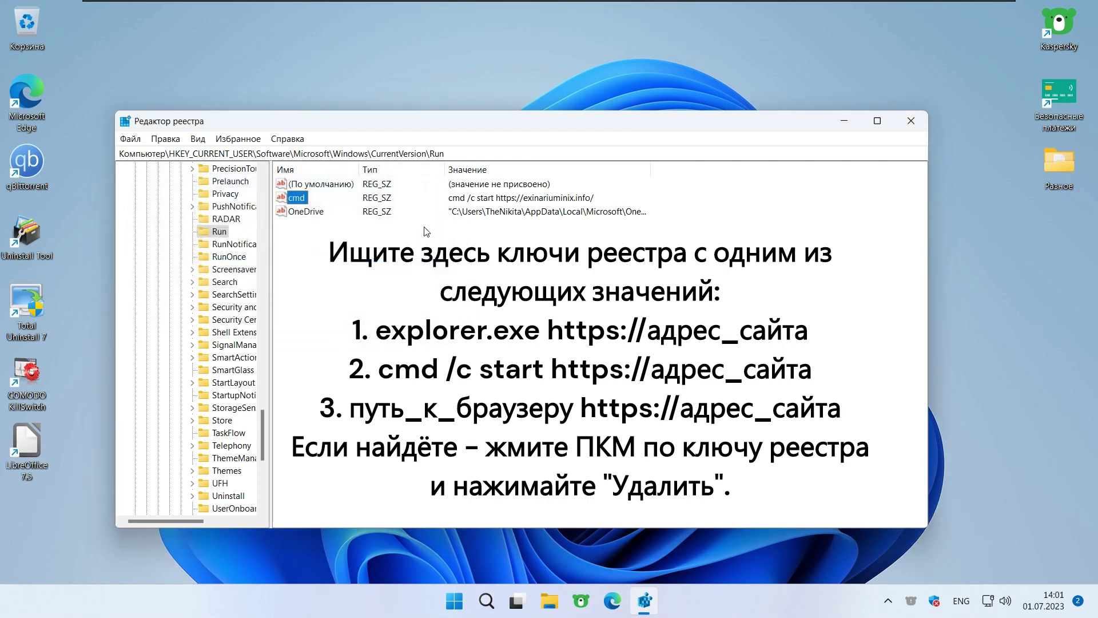
right_click(298, 200)
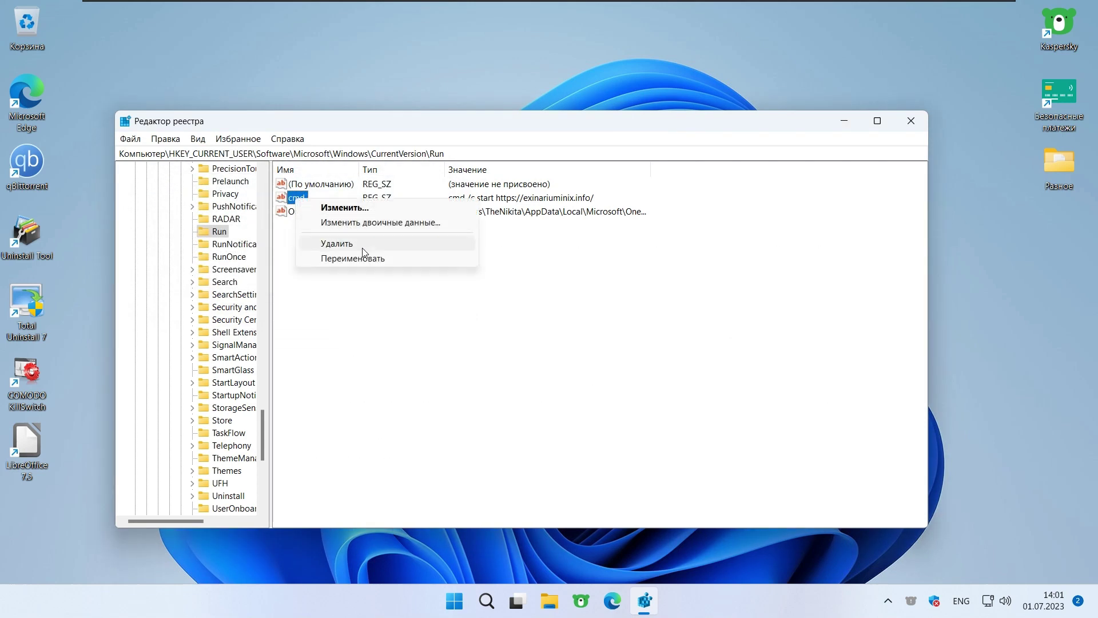
left_click(339, 243)
left_click(652, 301)
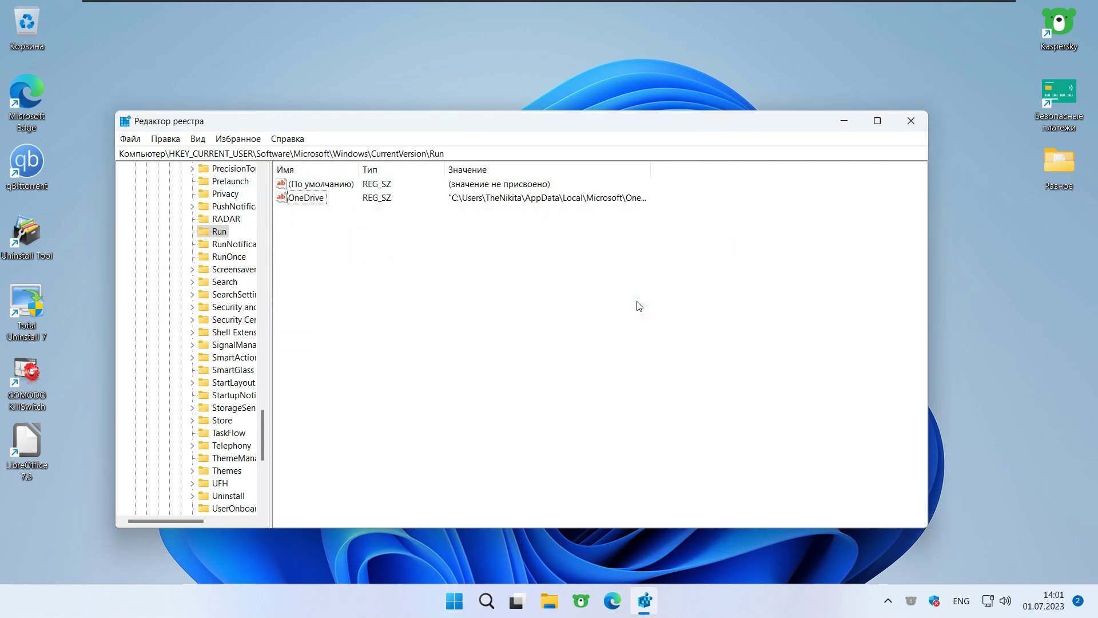
Step: Change the root key in the registry path to HKEY_LOCAL_MACHINE and go to its Software\Microsoft\Windows\CurrentVersion\Run key
left_click(254, 154)
key("BackSpace")
key("BackSpace")
key("BackSpace")
key("BackSpace")
key("BackSpace")
key("BackSpace")
key("BackSpace")
key("BackSpace")
key("BackSpace")
key("BackSpace")
key("BackSpace")
key("BackSpace")
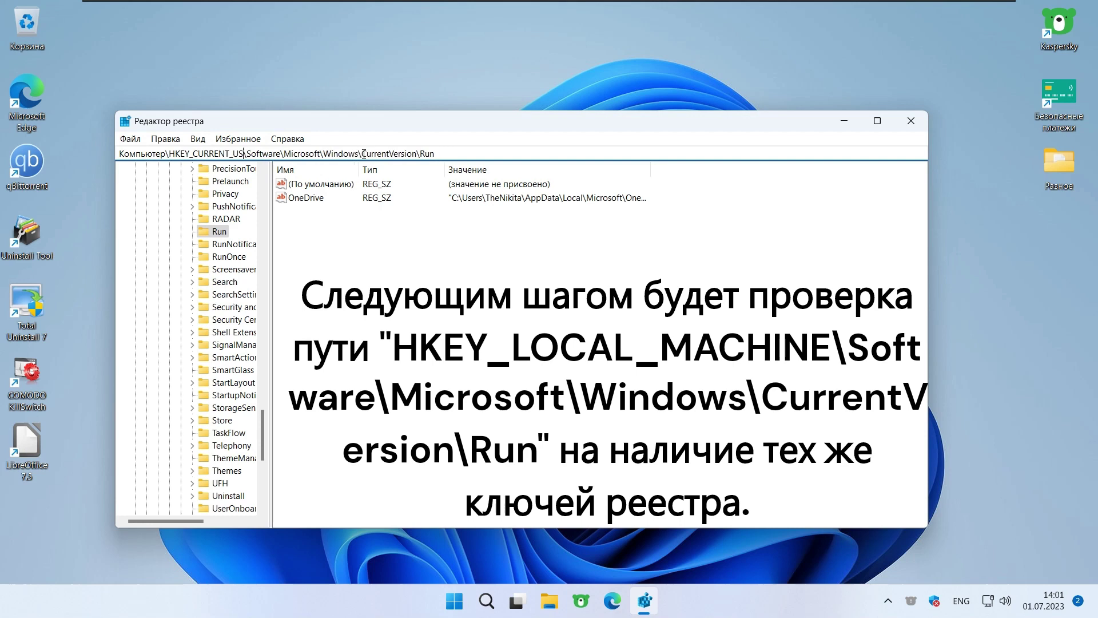
type("LOCAL_MA")
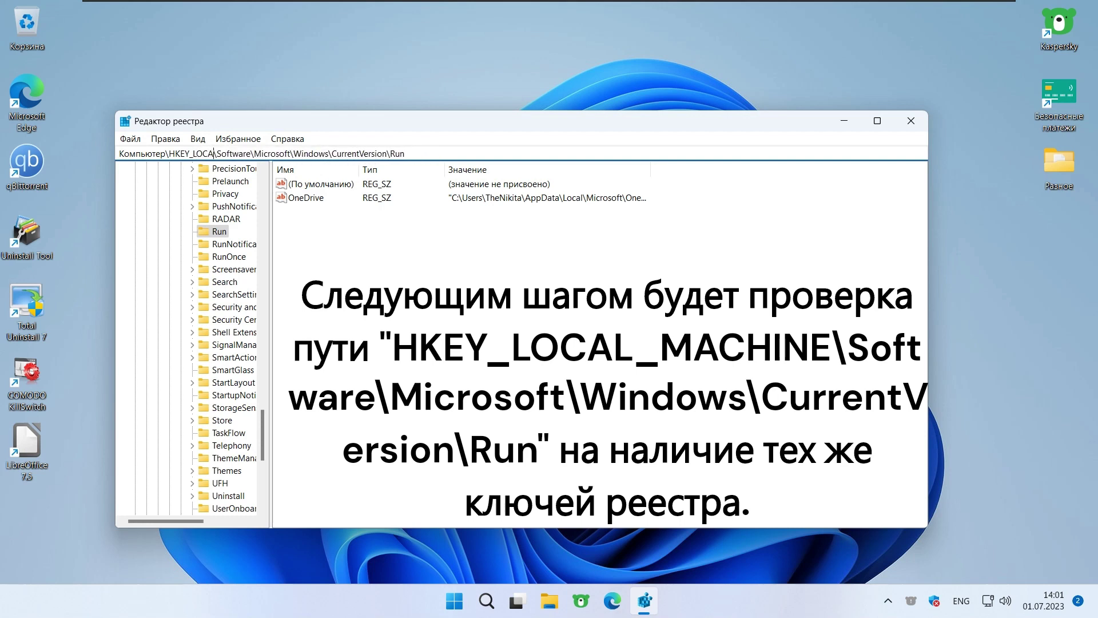
type("CHINE")
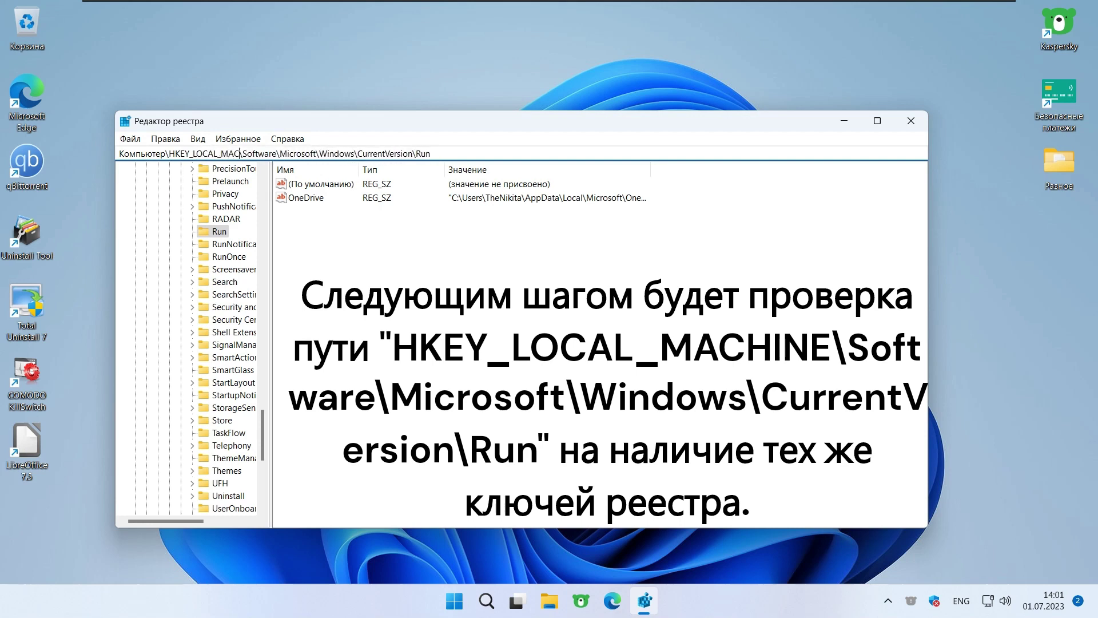
key("Return")
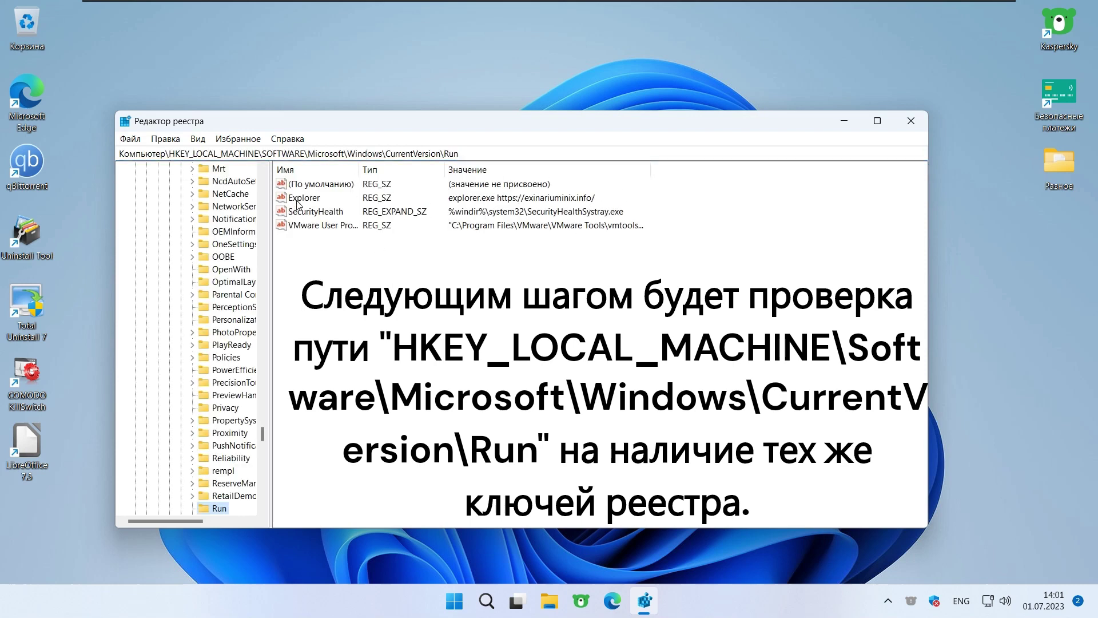
Step: Delete the Explorer value that opens exinariuminix.info from the HKEY_LOCAL_MACHINE Run key and close the Registry Editor
left_click(297, 200)
right_click(297, 200)
left_click(354, 244)
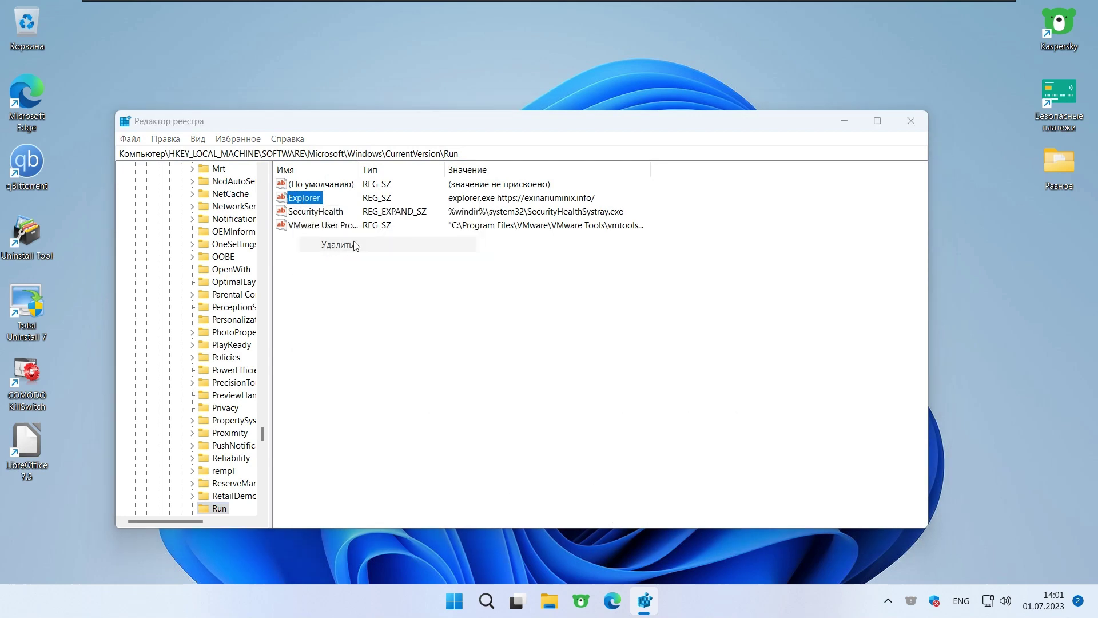
left_click(677, 308)
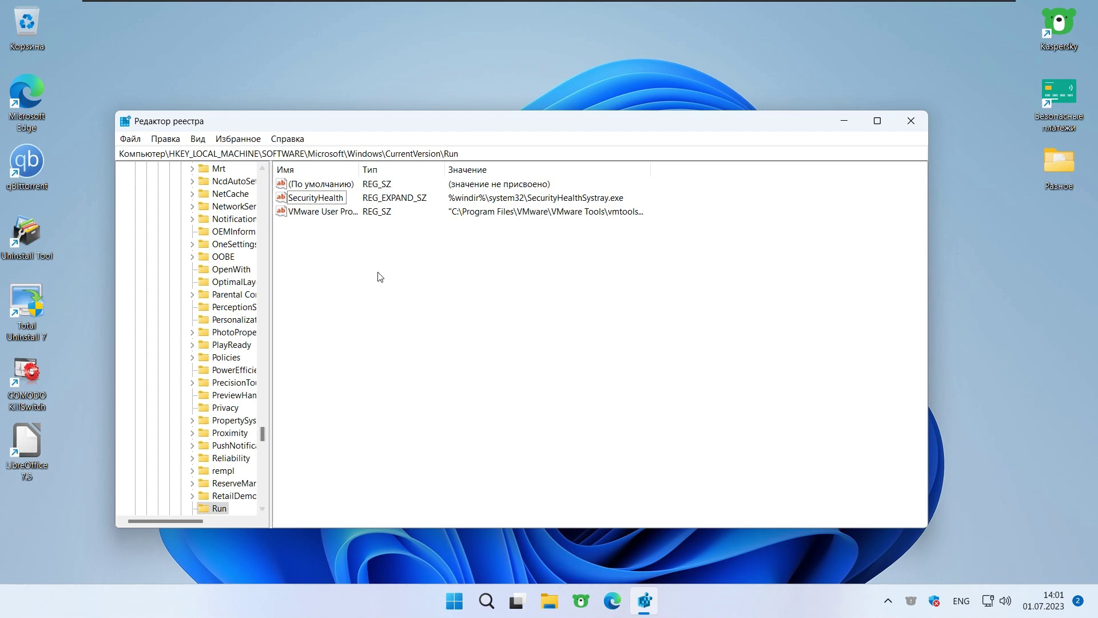
left_click(912, 121)
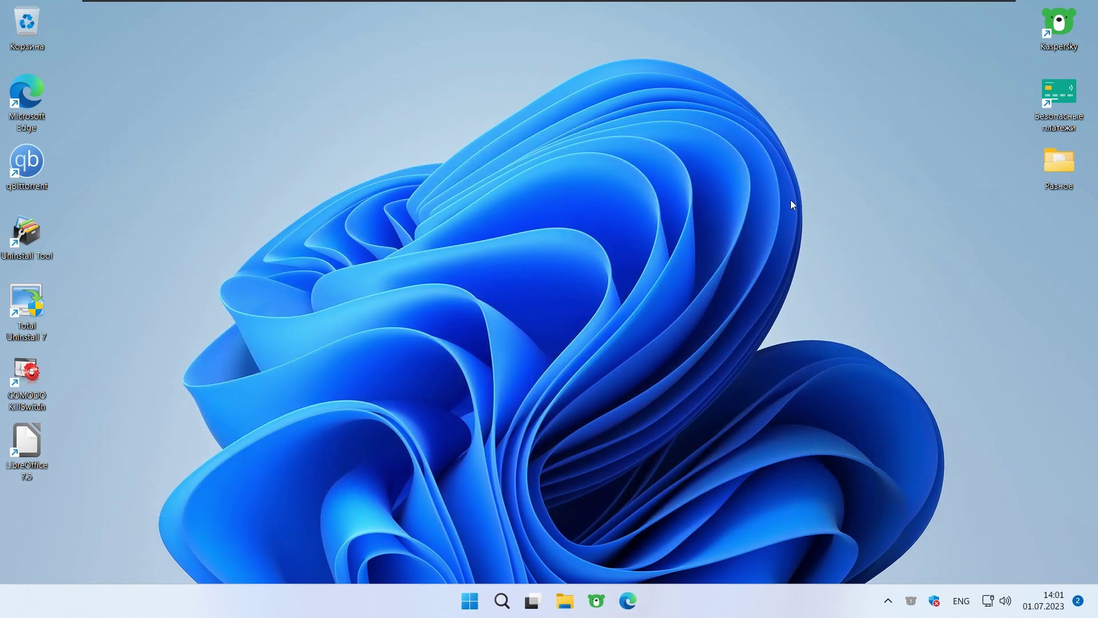
Step: Launch the Task Scheduler with the taskschd.msc command
key("super+r")
type("tas")
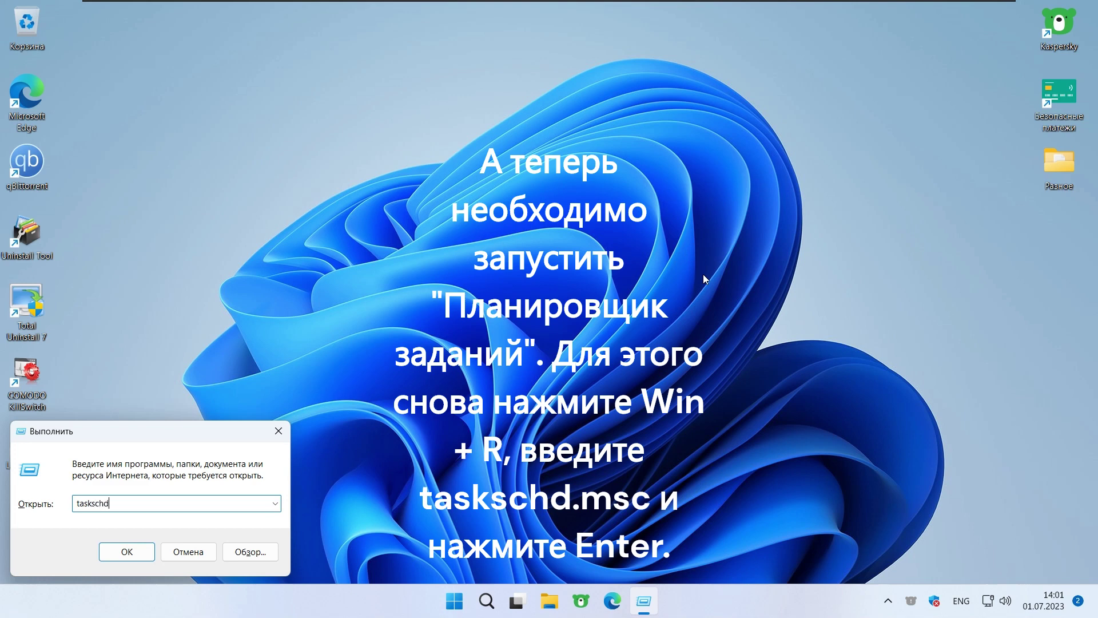
key("Return")
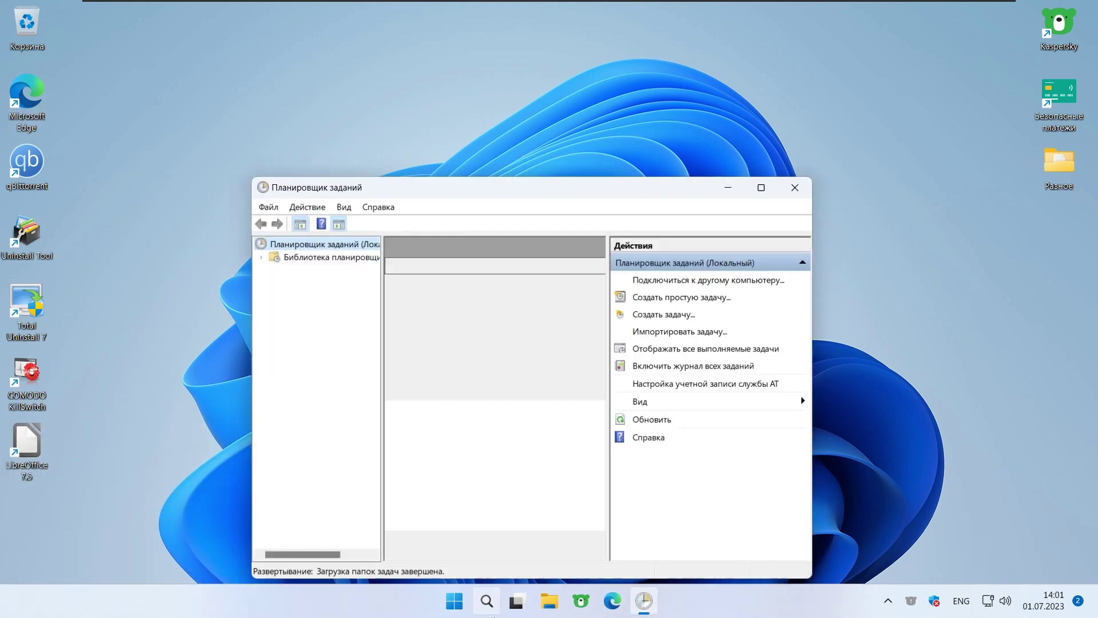
Step: Search Windows for "Планировщик" and dismiss the search without opening a result
left_click(488, 601)
key("alt+shift")
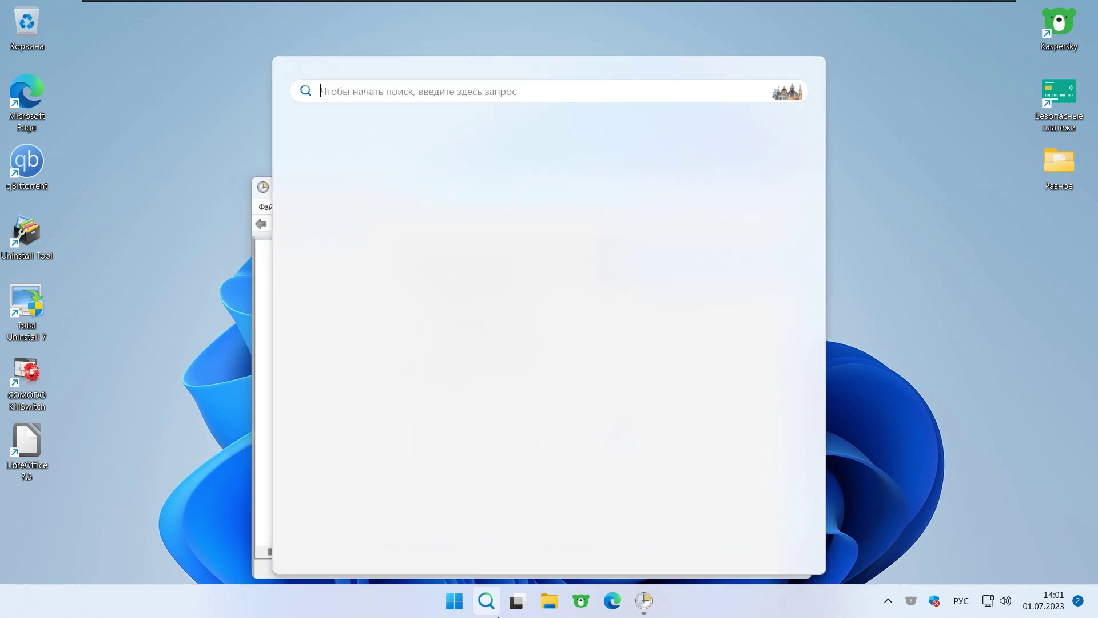
type("Планировщик")
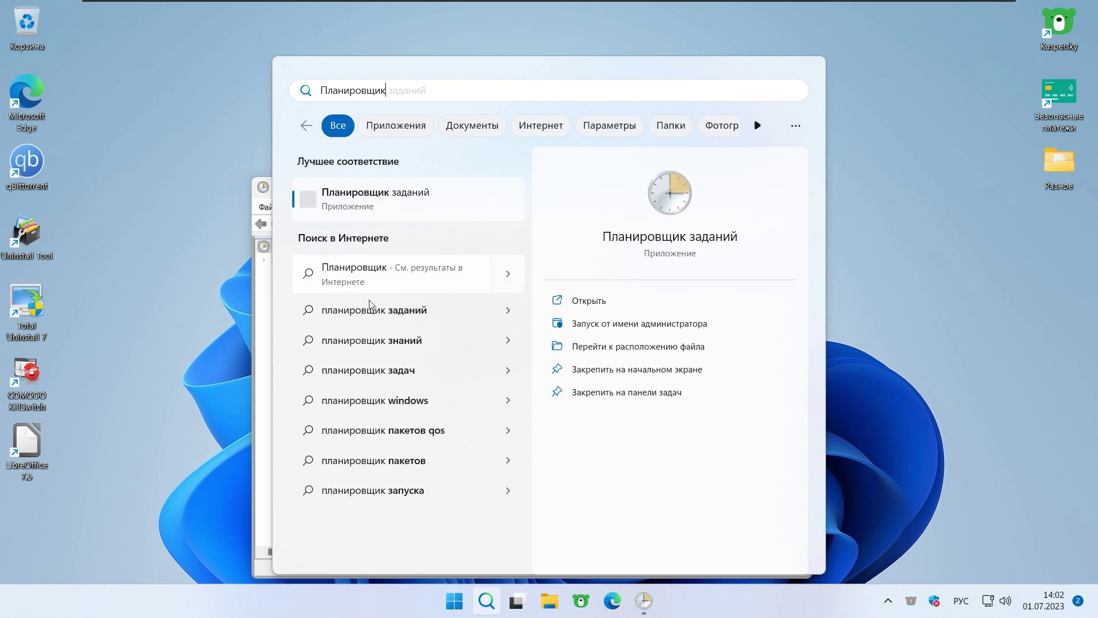
left_click(884, 120)
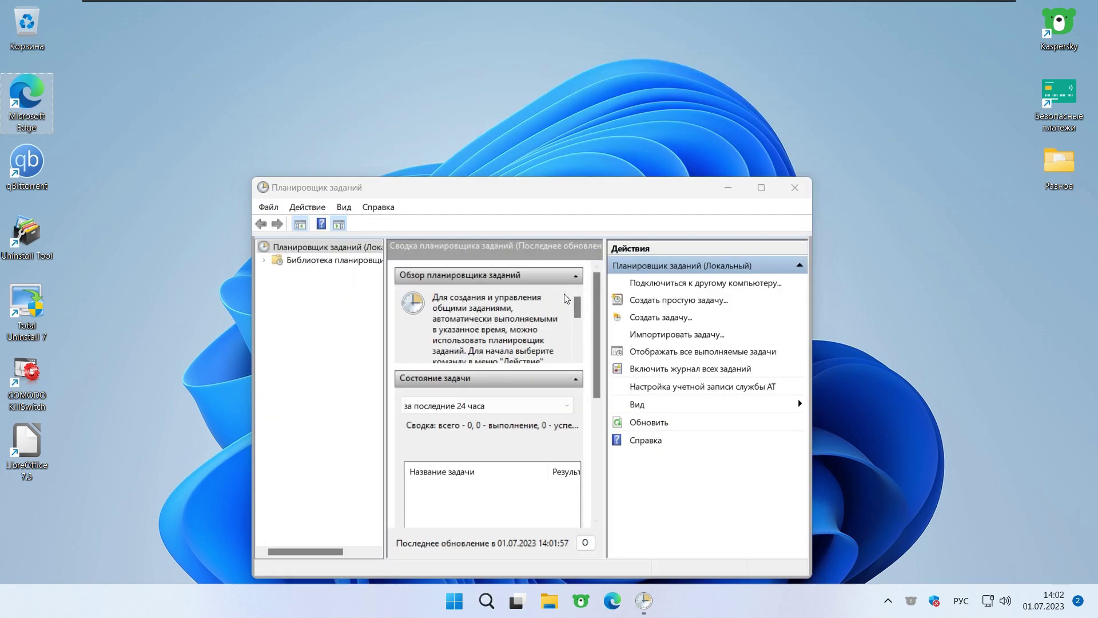
Step: Open the Task Scheduler library and maximize the window
left_click(292, 260)
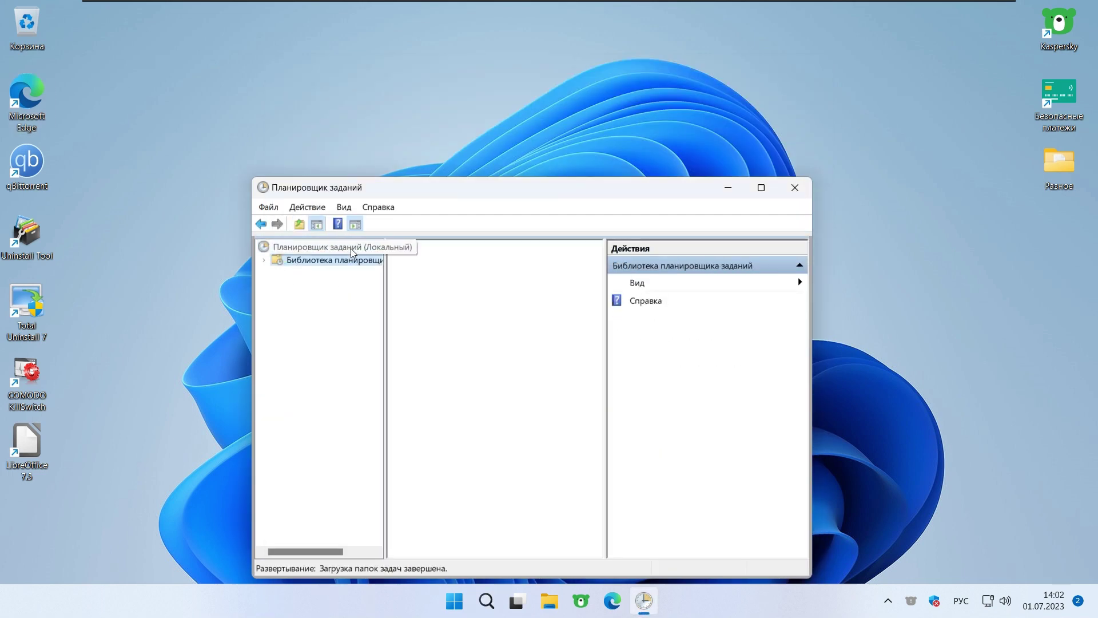
double_click(517, 194)
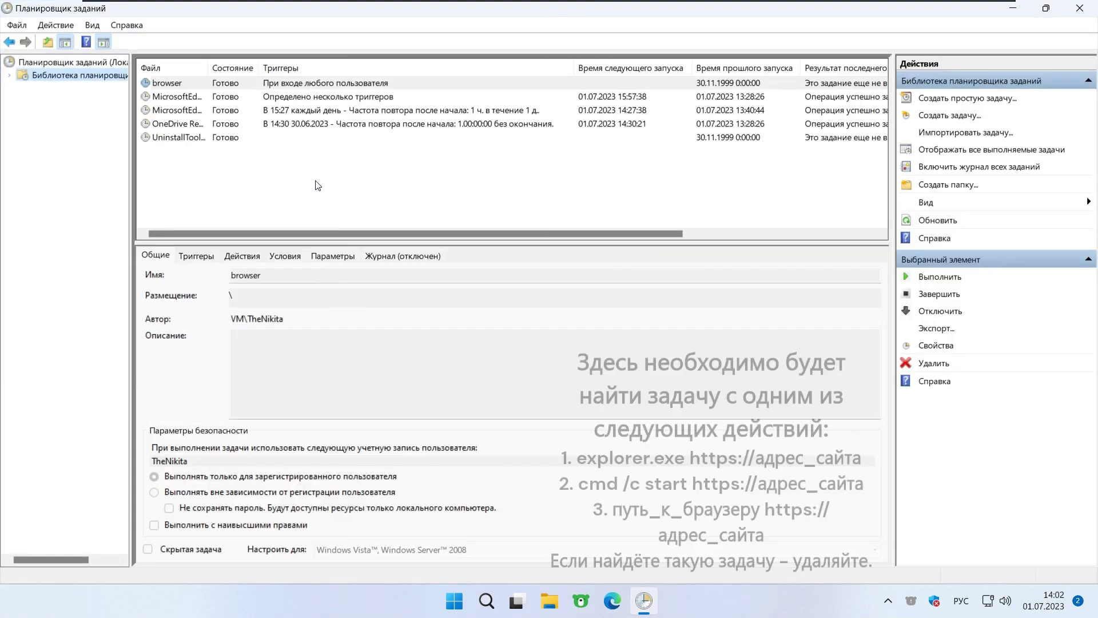
Step: Examine the full action commands of the MicrosoftEdgeUpdateTaskMachineUA, OneDrive and UninstallTool tasks for a website launch
left_click(168, 107)
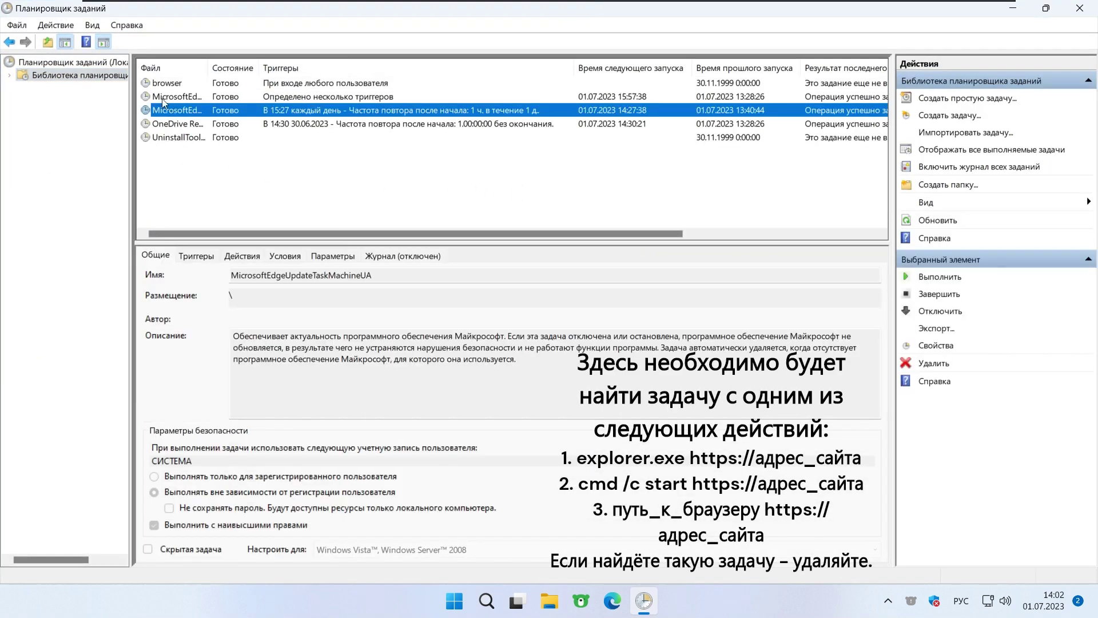
left_click(243, 255)
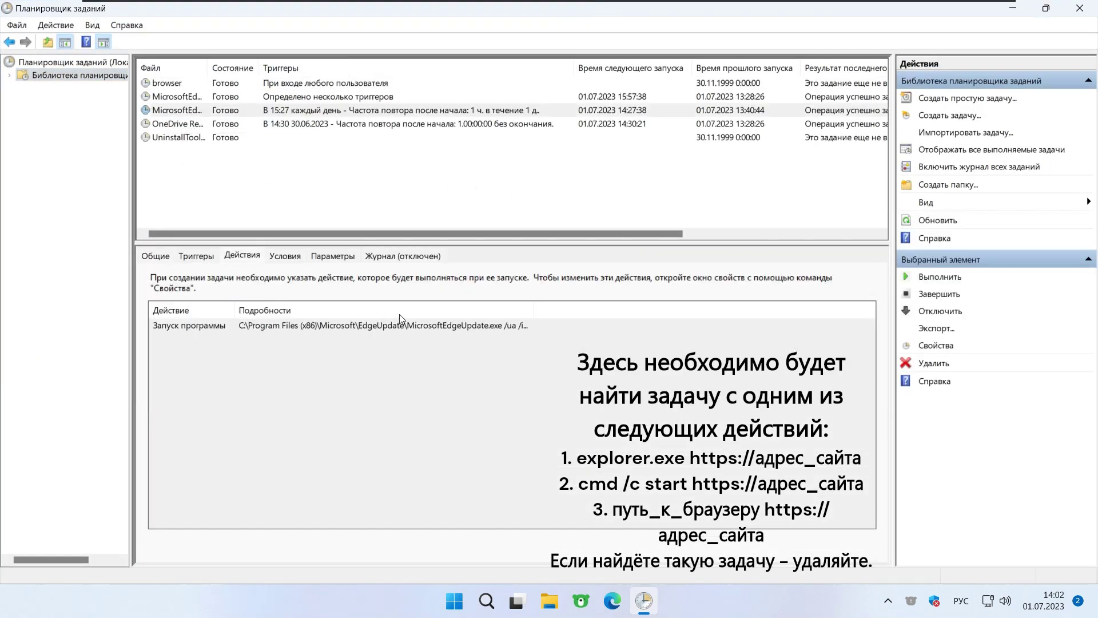
left_click_drag(534, 310, 705, 303)
left_click(603, 331)
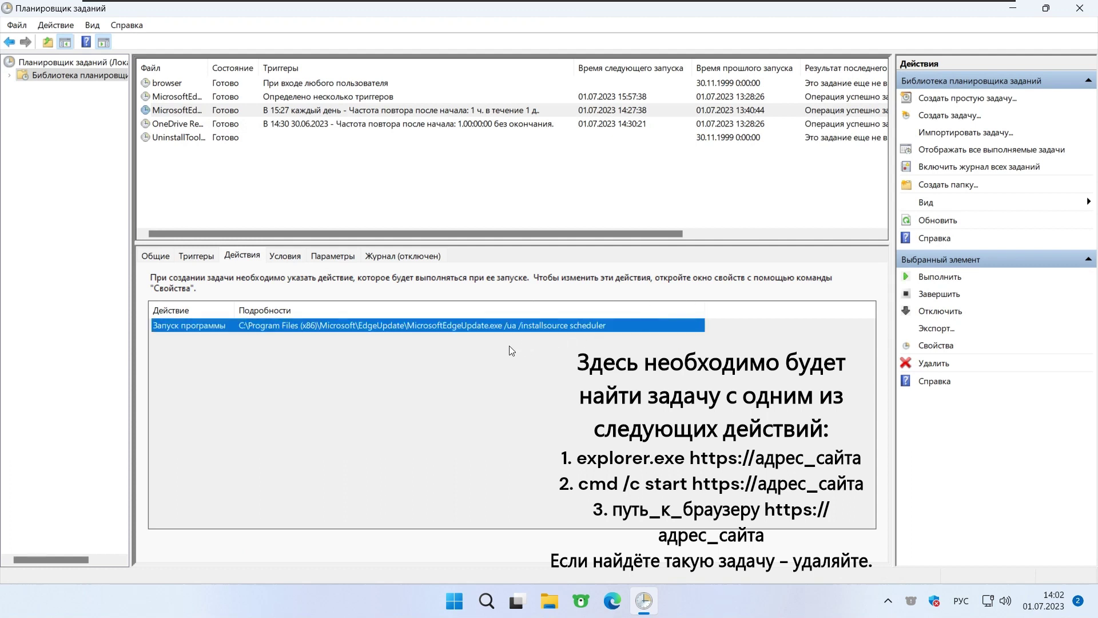
left_click(200, 124)
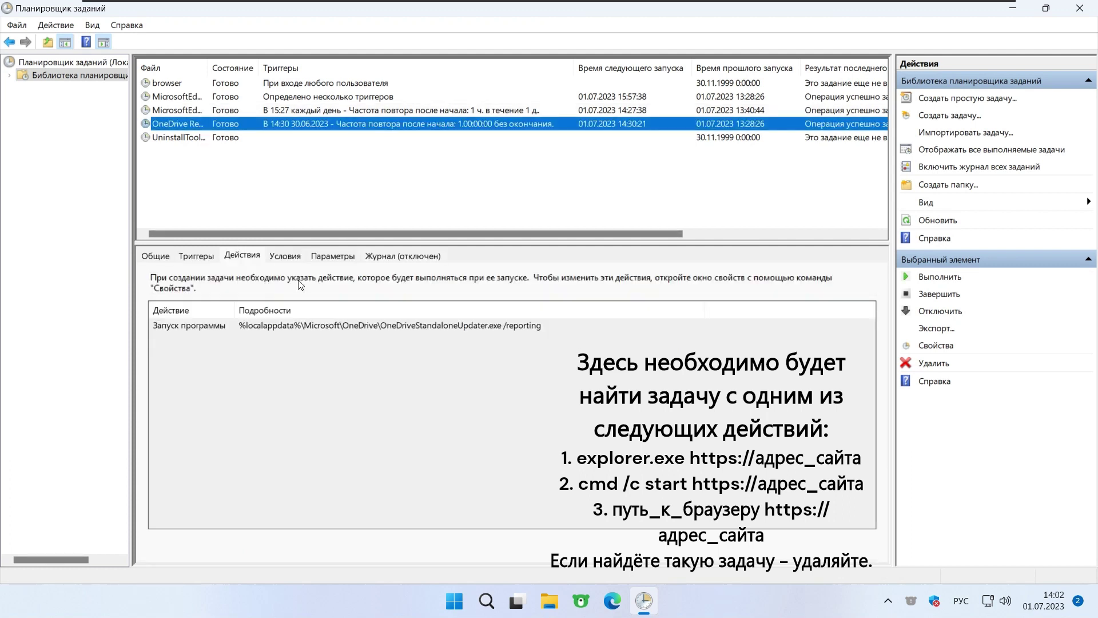
left_click(205, 139)
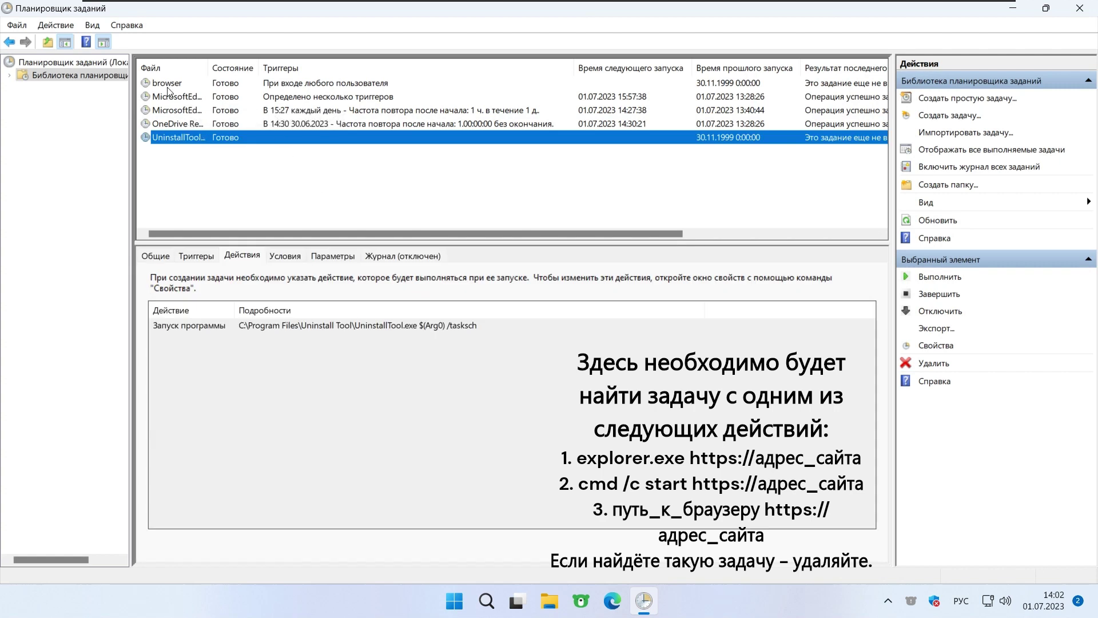
left_click(187, 99)
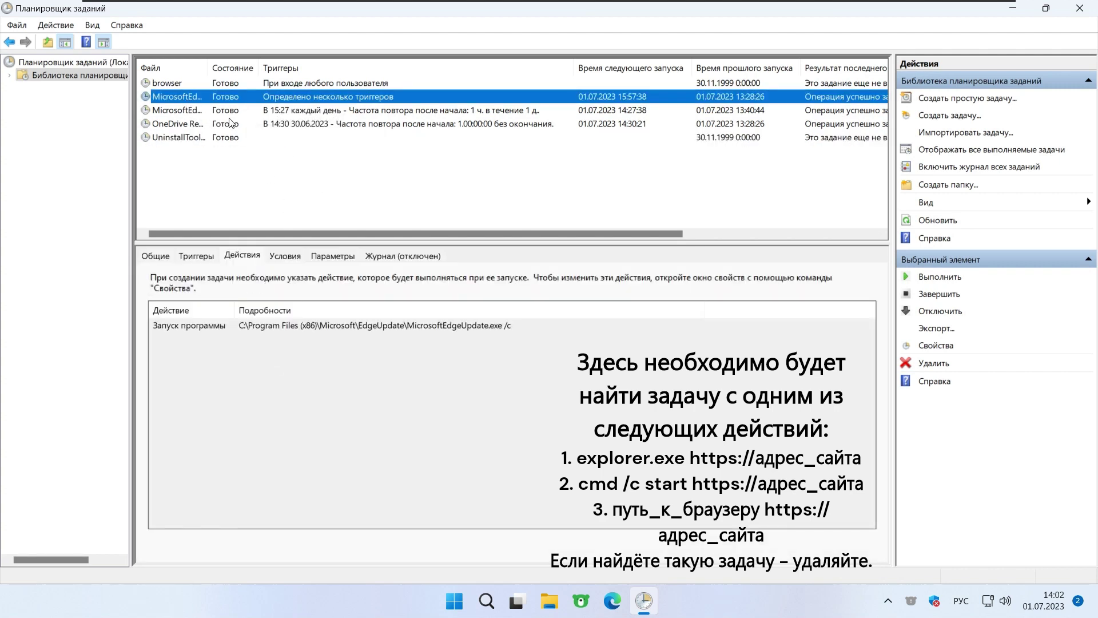
left_click(167, 84)
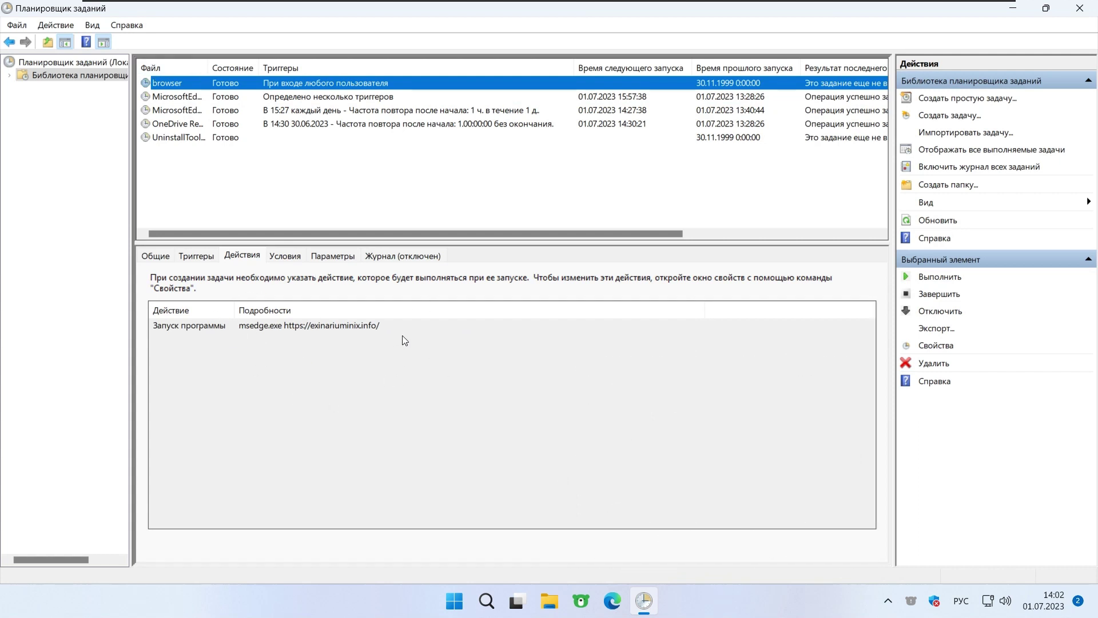
right_click(200, 86)
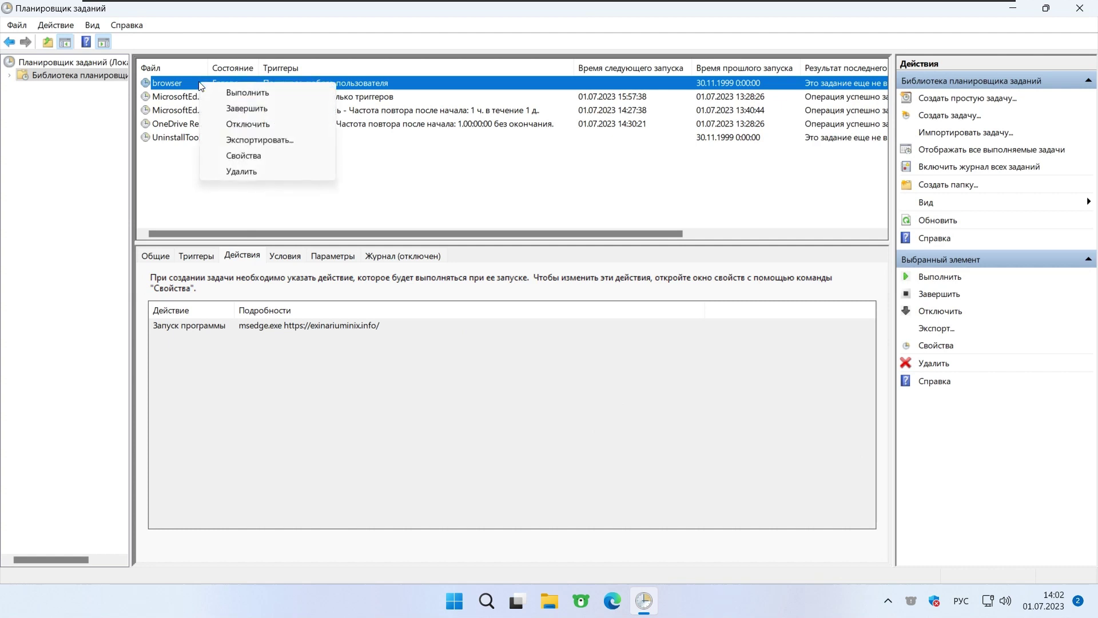
left_click(303, 173)
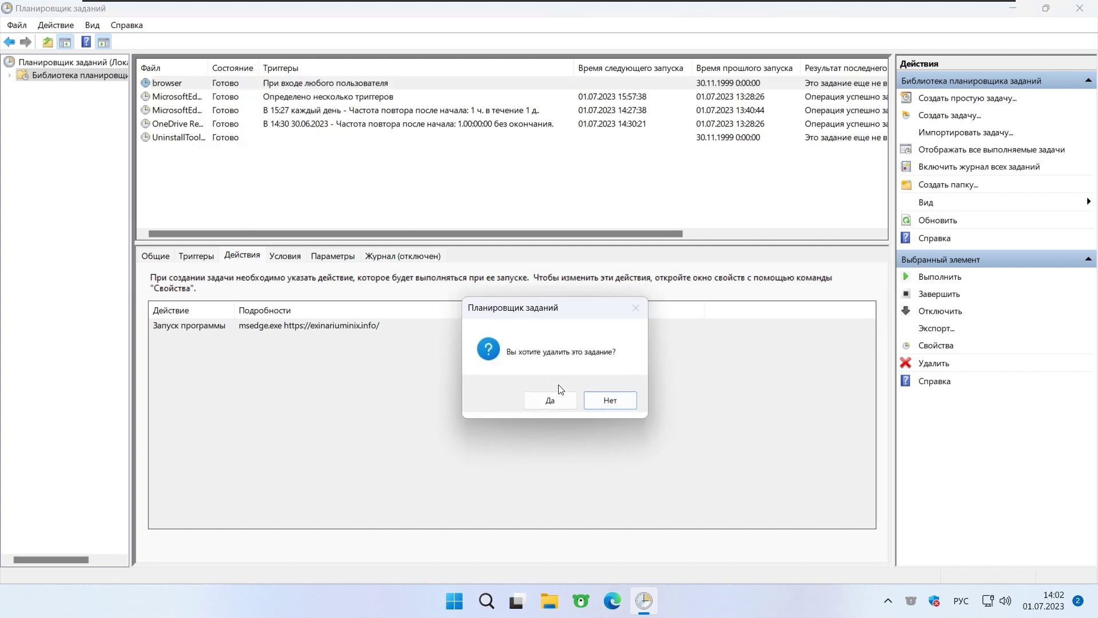
left_click(543, 404)
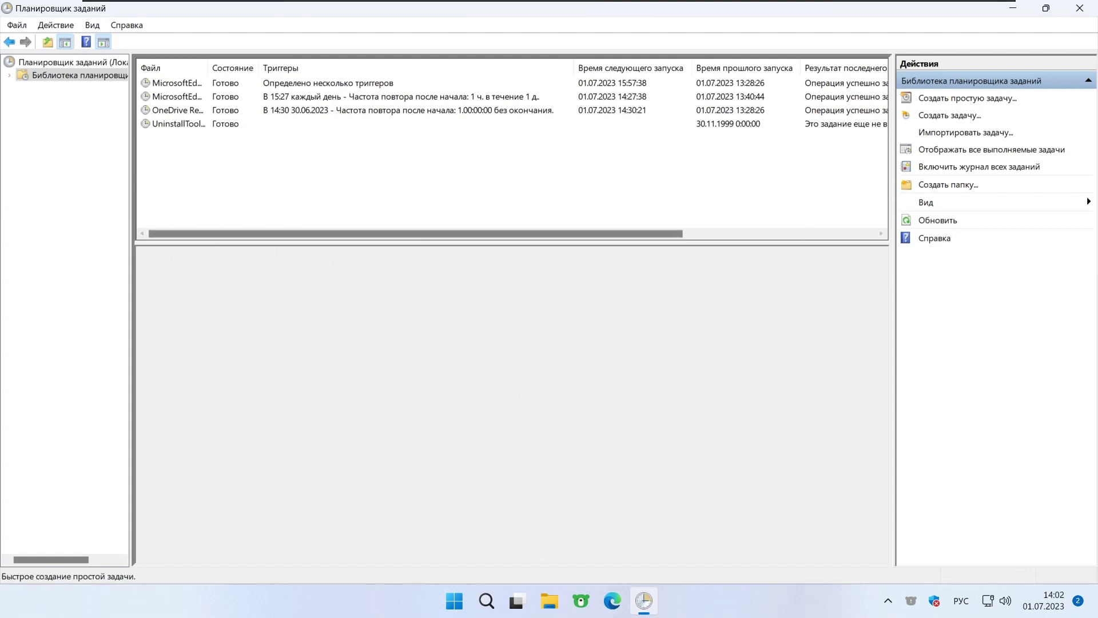
left_click(1078, 9)
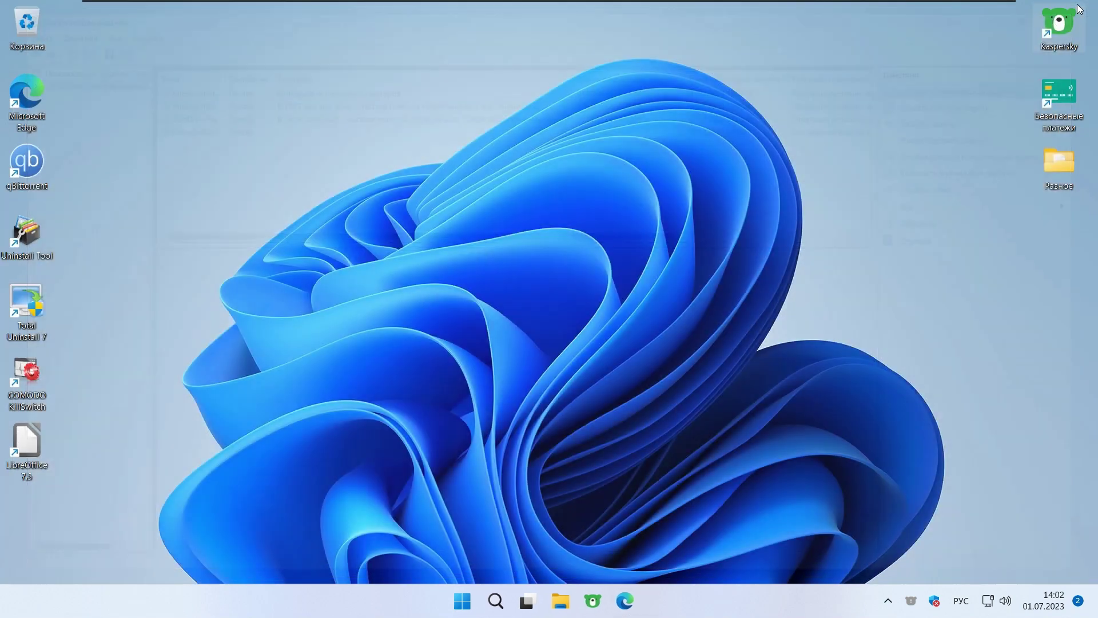